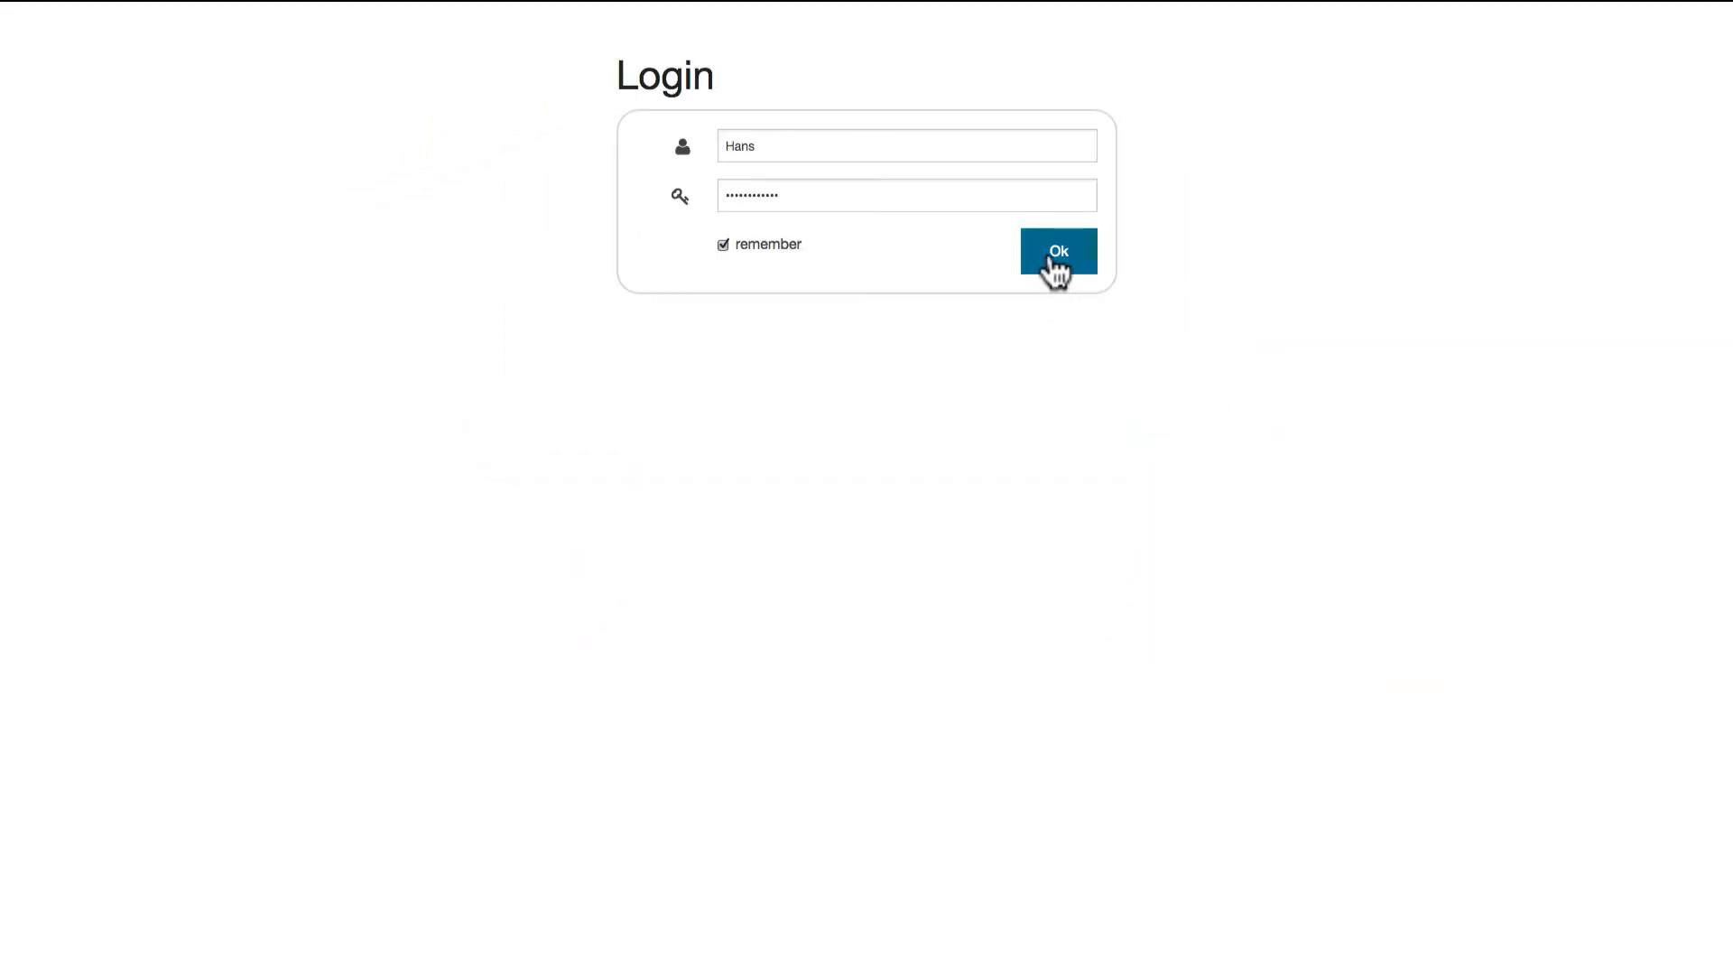
# Log in with the filled-in credentials and start a new demo response for theme 1, Importance of tackling climate change
pyautogui.click(1052, 259)
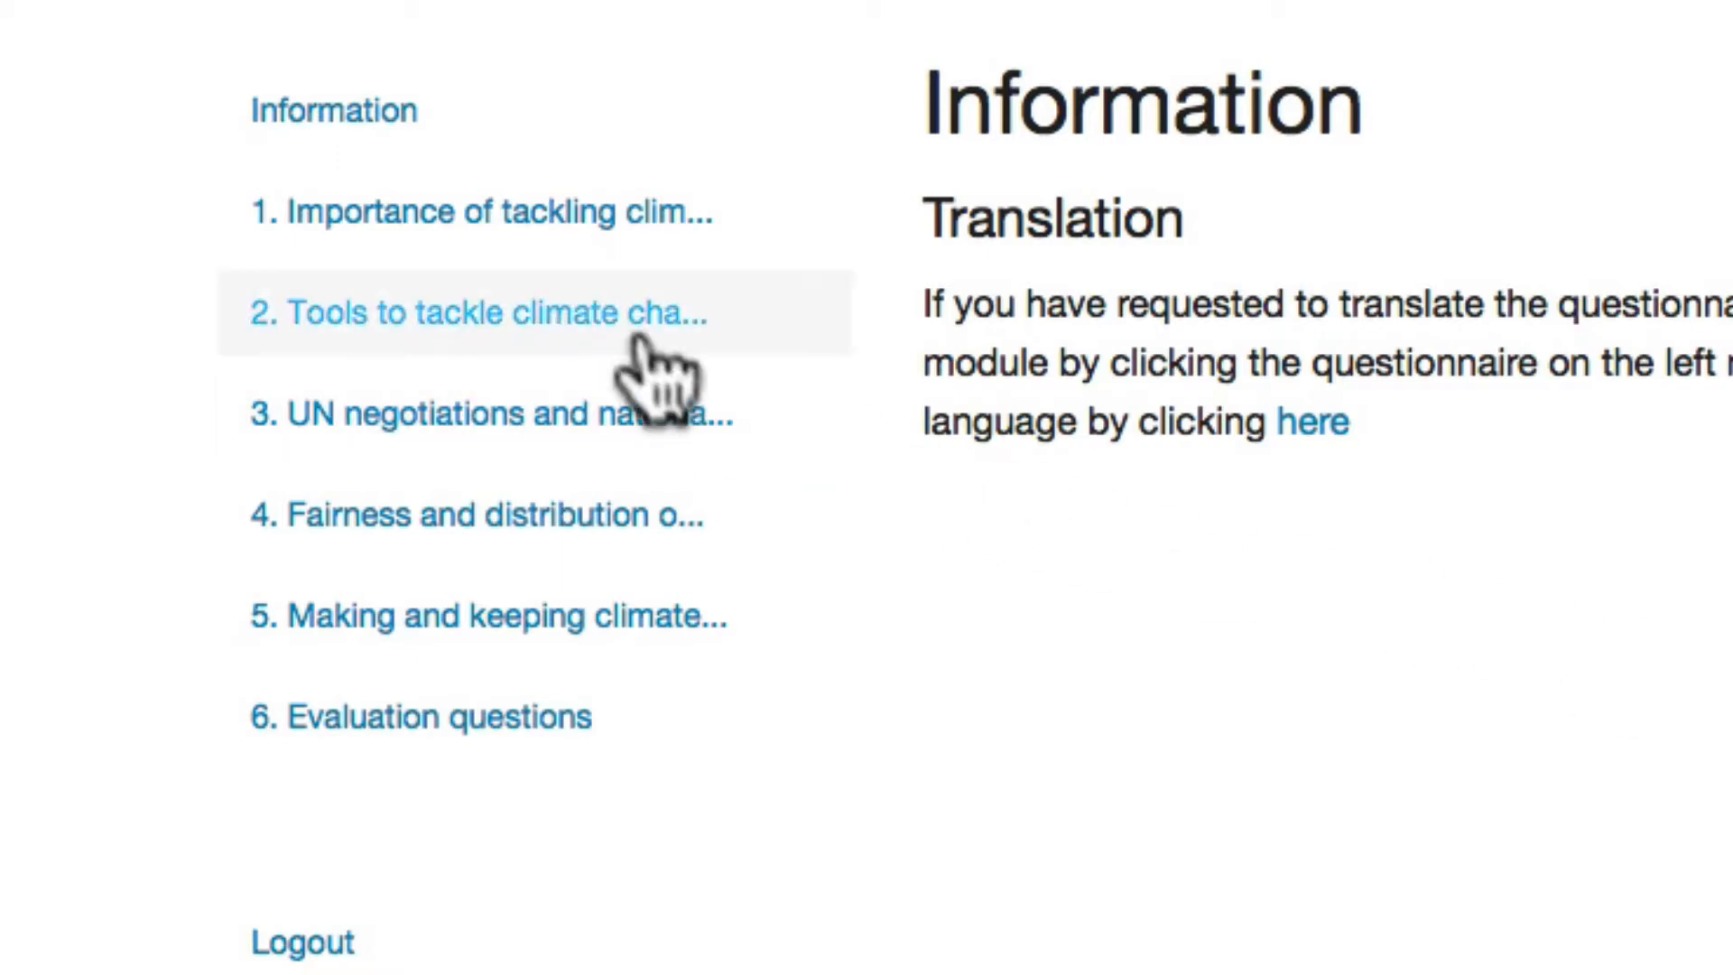
pyautogui.click(566, 233)
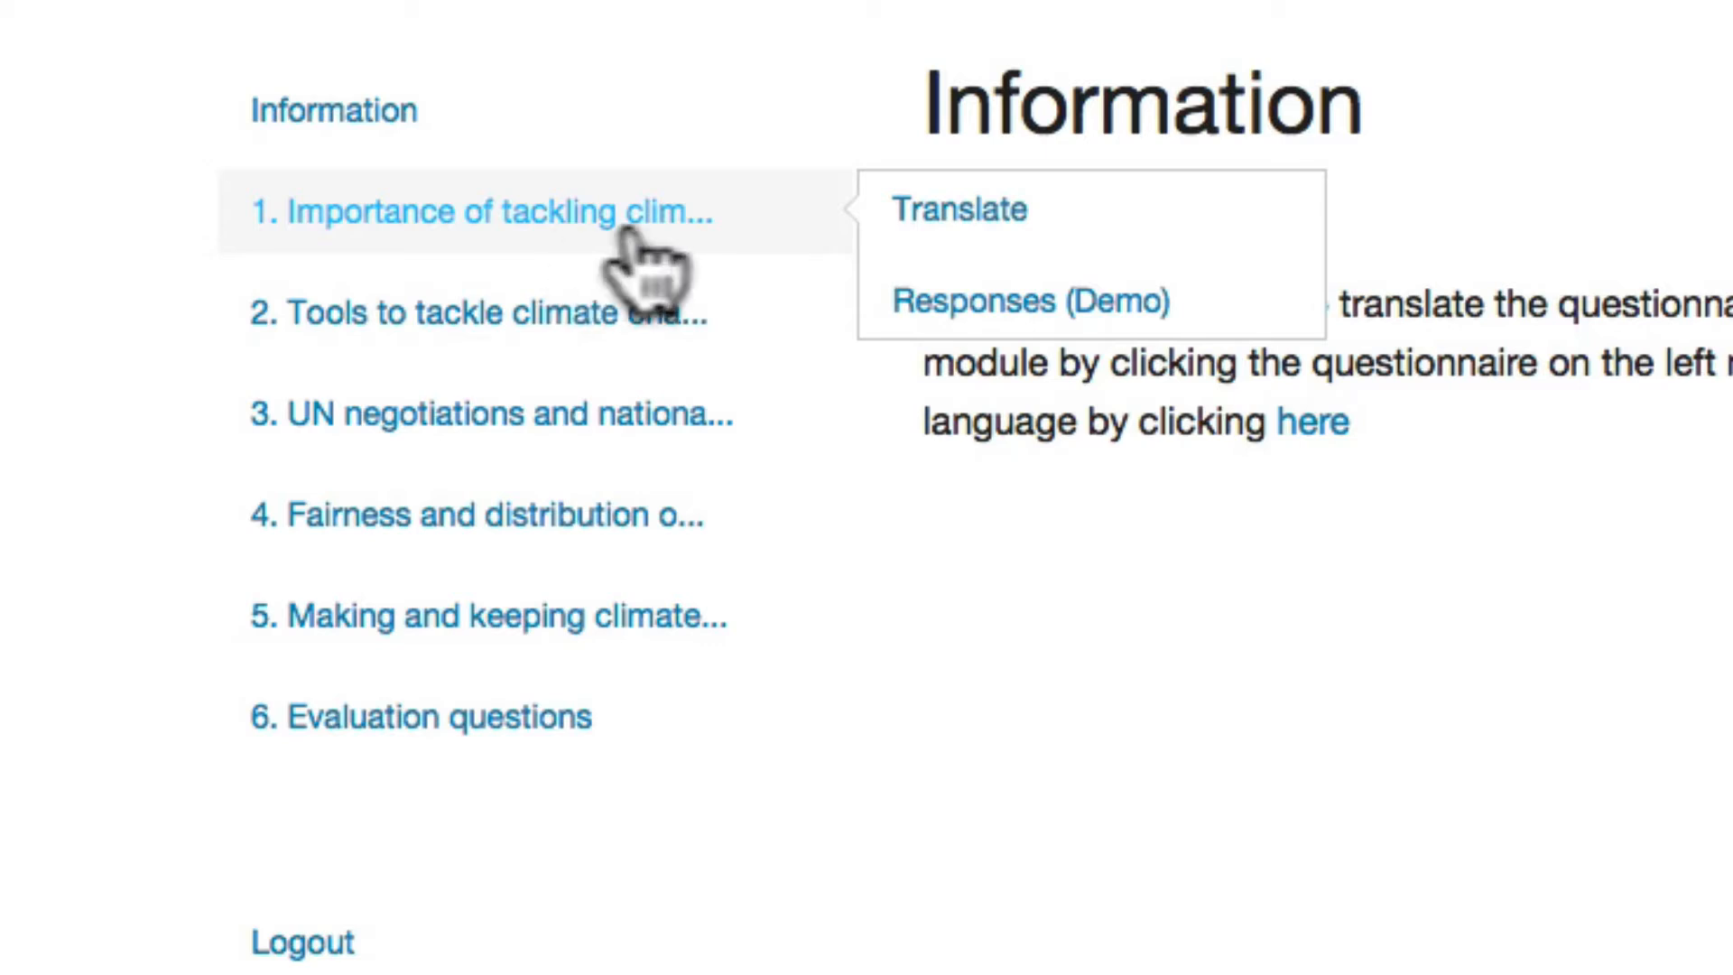
pyautogui.click(961, 329)
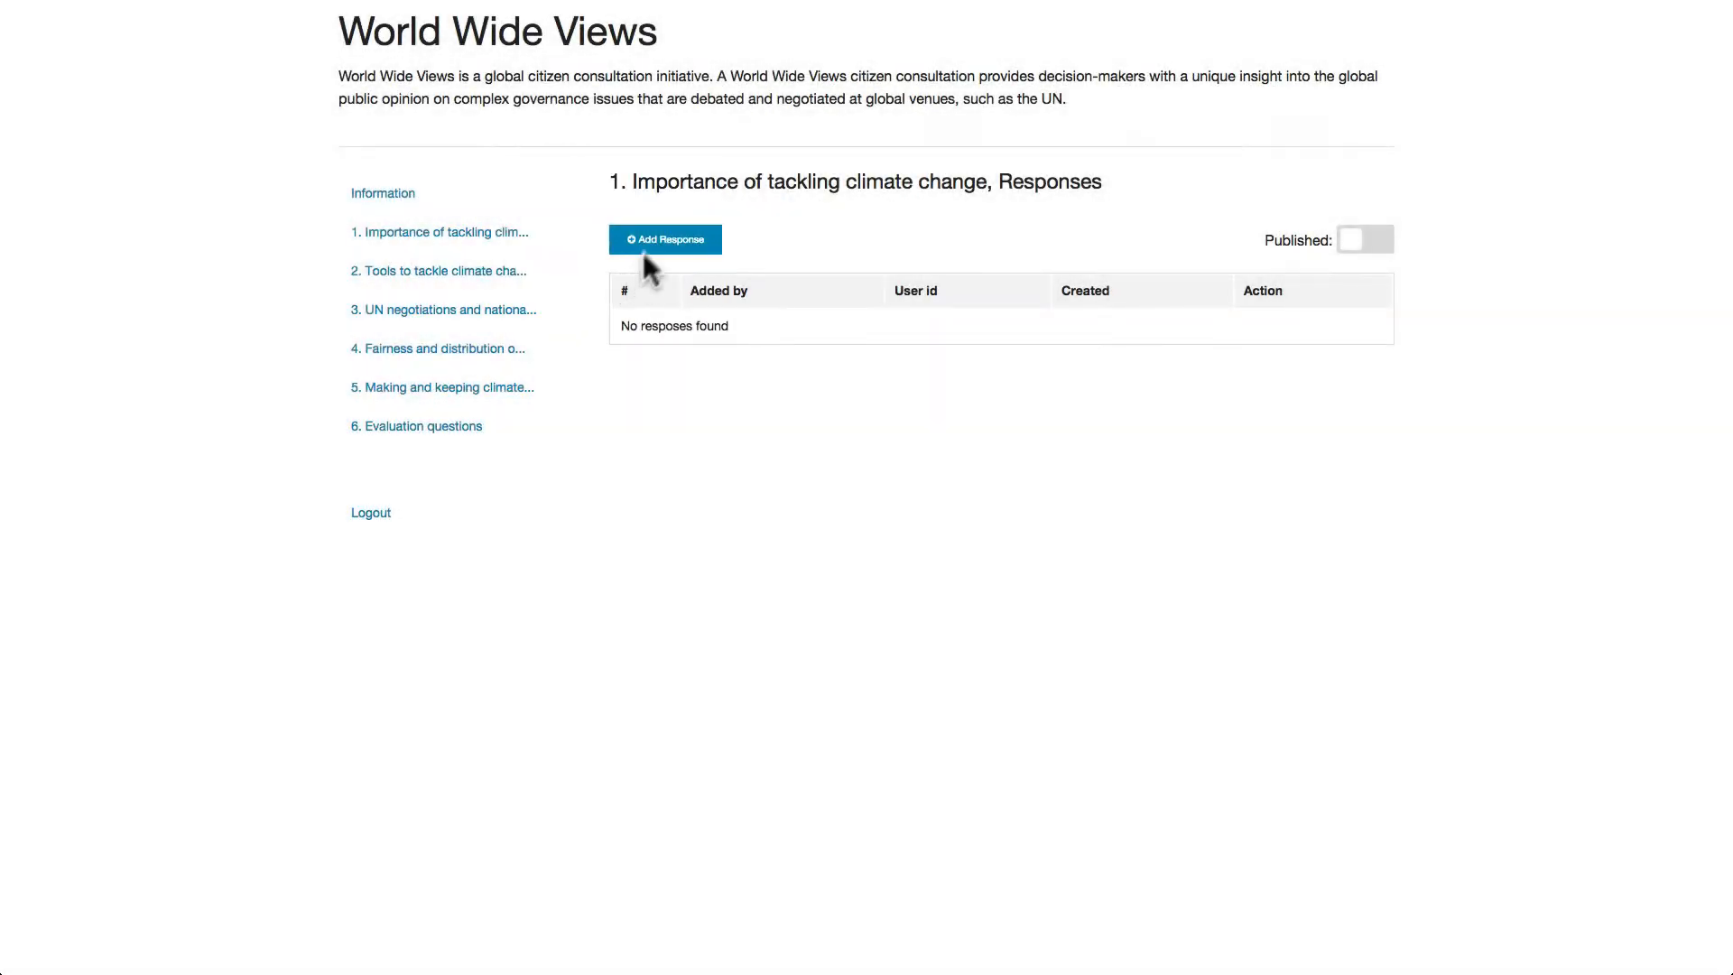
pyautogui.click(669, 245)
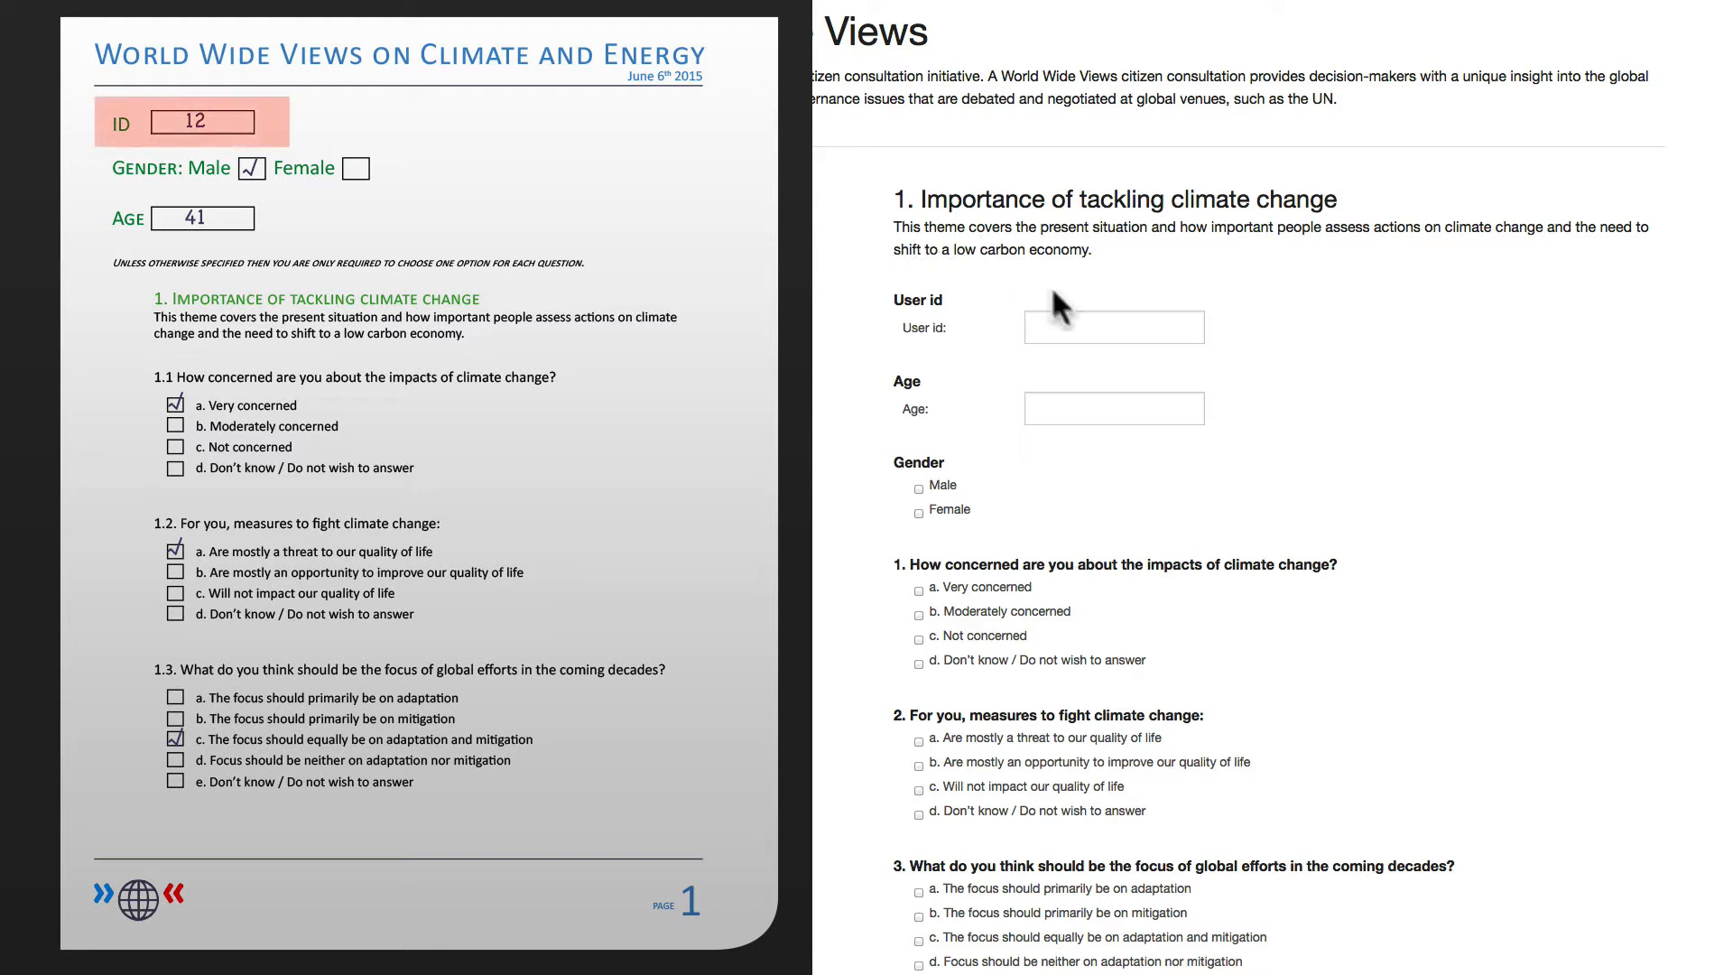
# Enter the respondent's user ID from the paper form, set the age to 41 and the gender to Male
pyautogui.click(1088, 322)
pyautogui.write('12')
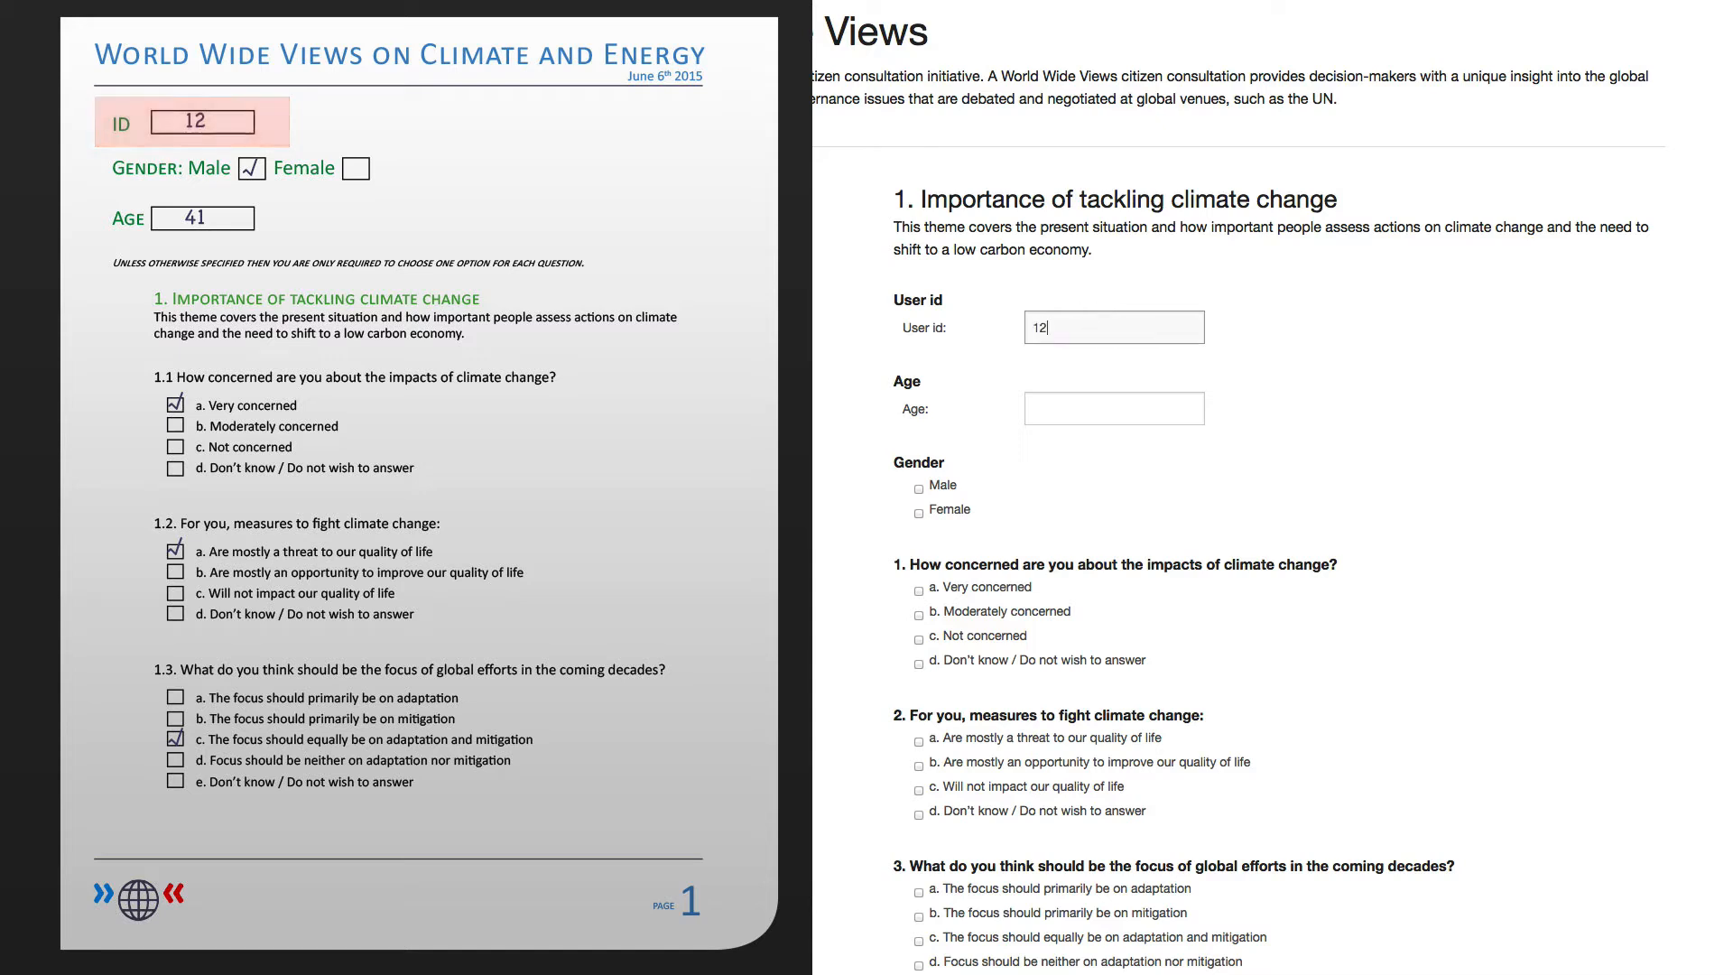
pyautogui.press('Tab')
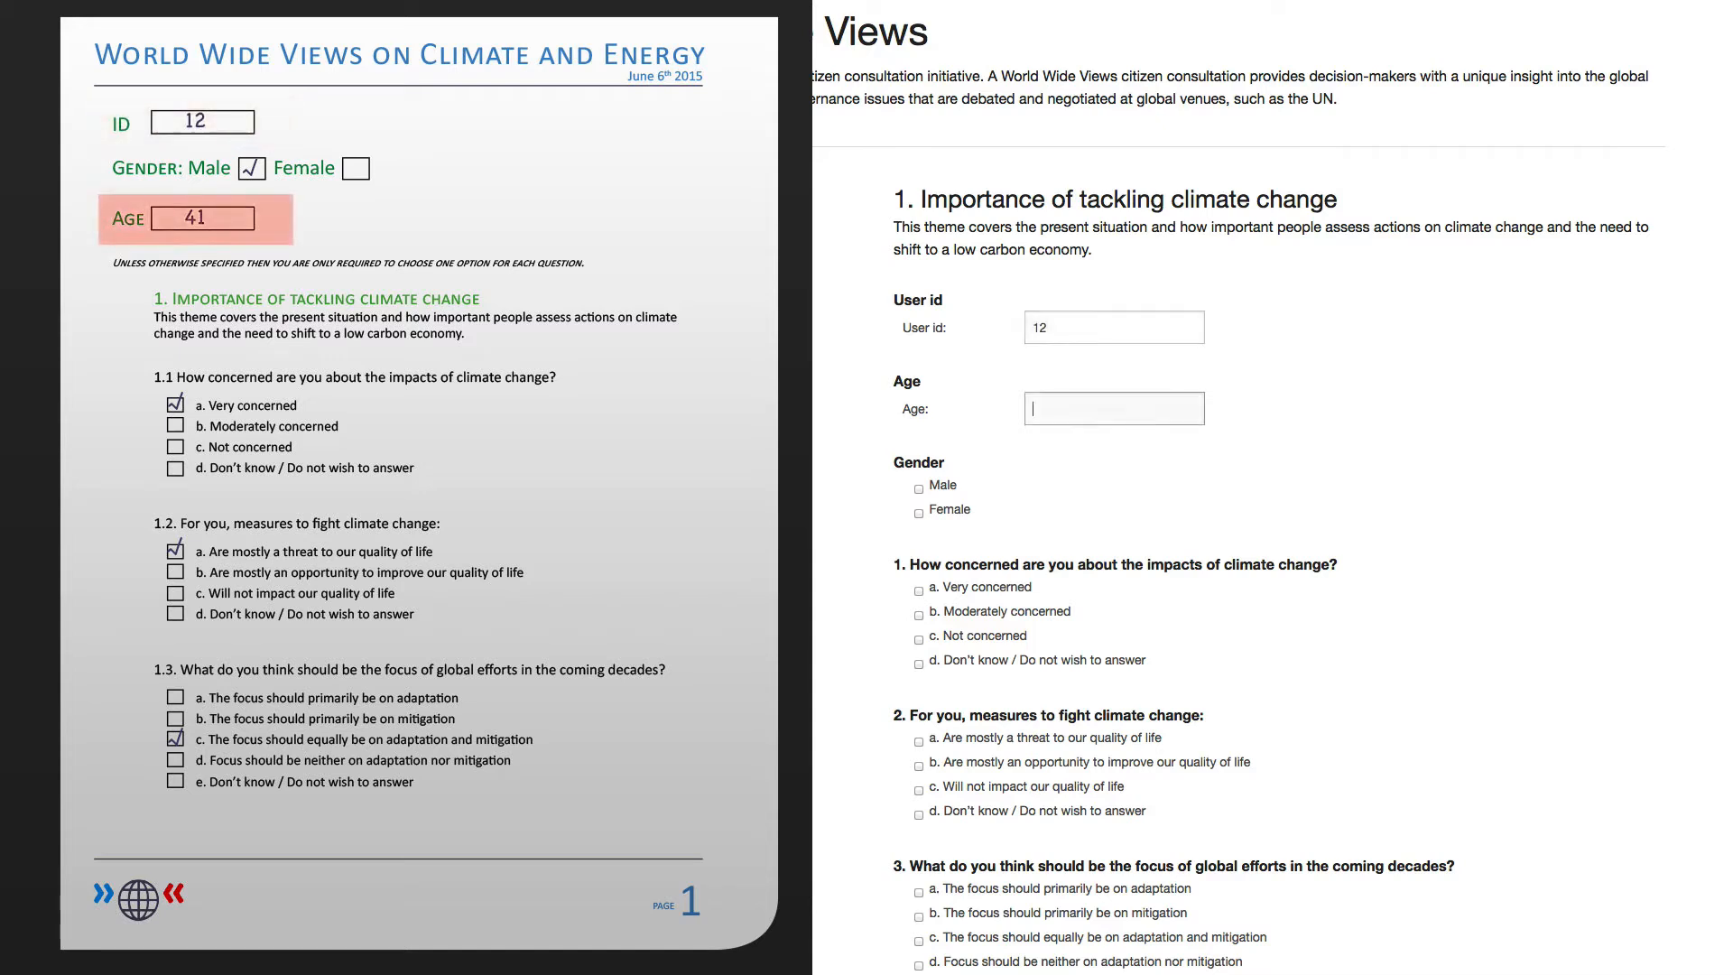
pyautogui.write('41')
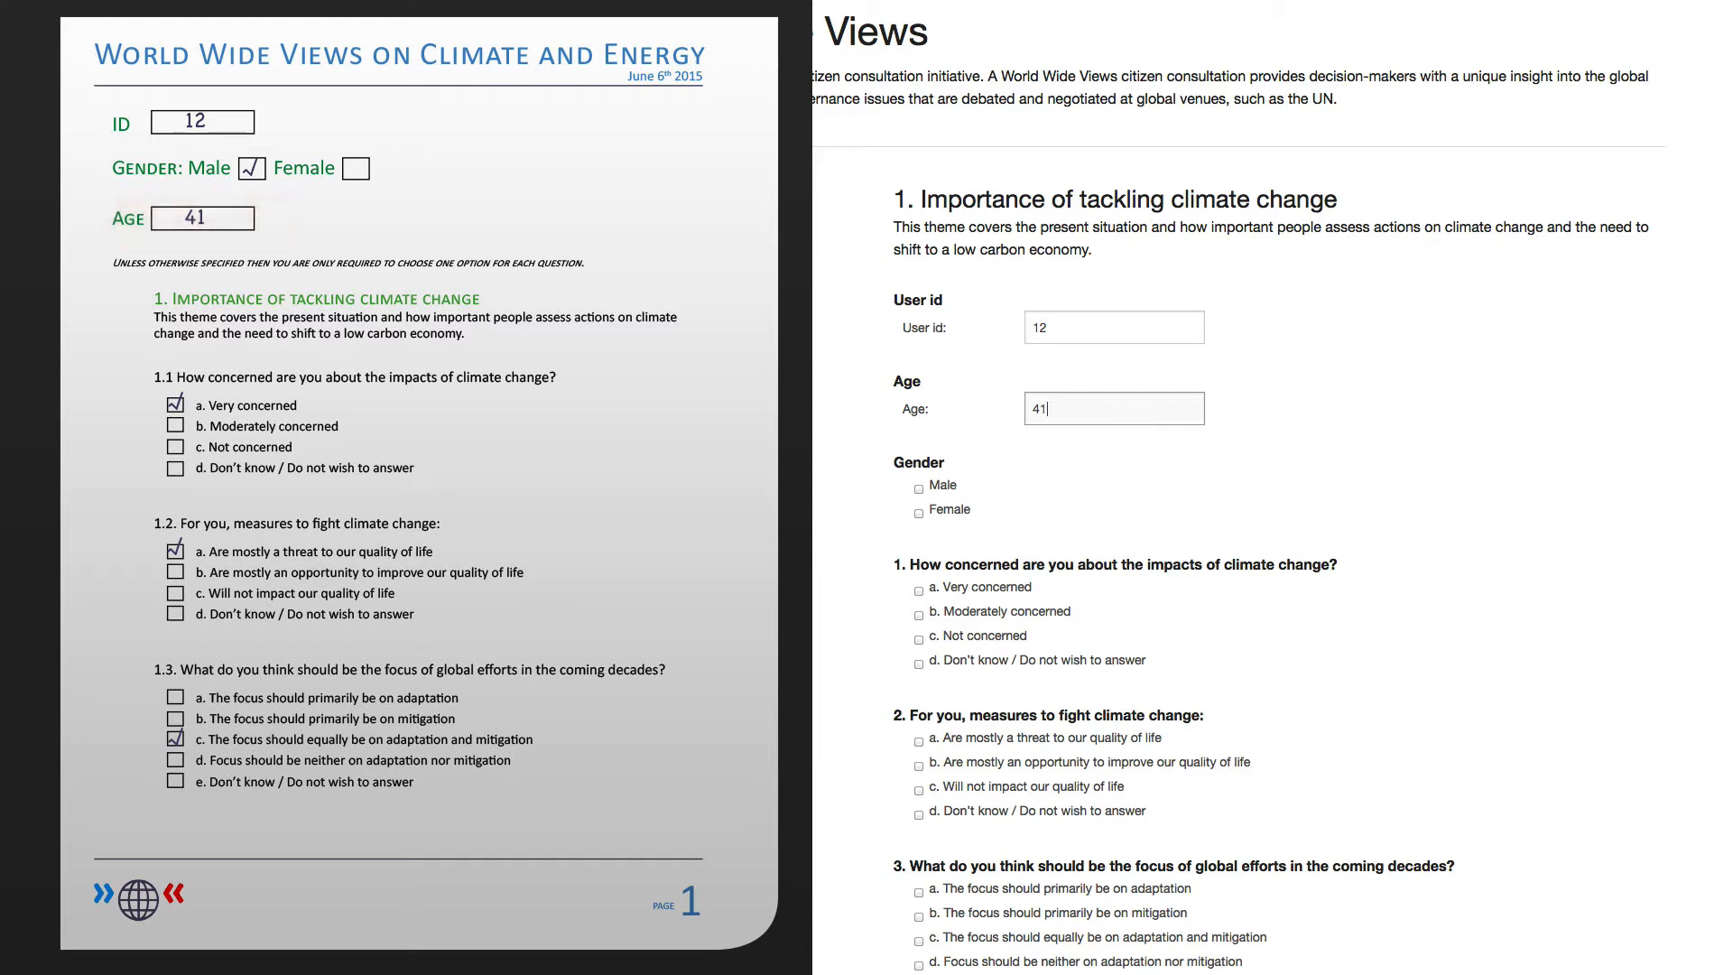
pyautogui.click(918, 487)
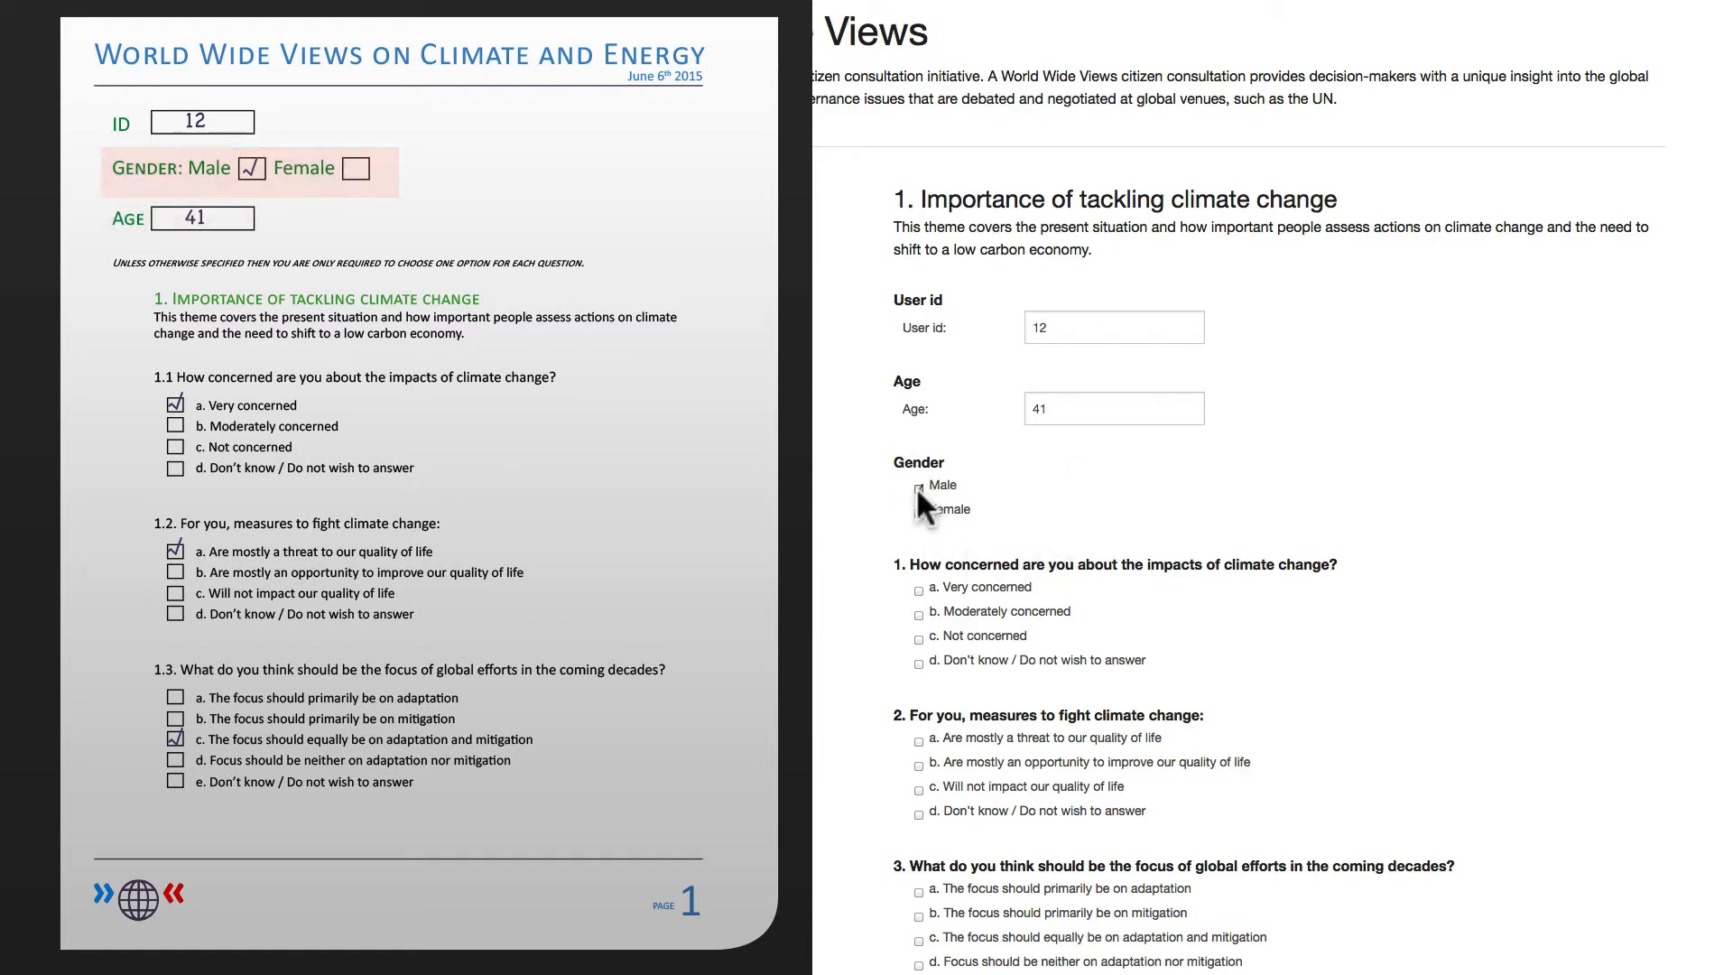
# Answer question 1 with a (Very concerned), question 2 with b, and question 3 with c (equally on adaptation and mitigation)
pyautogui.click(918, 590)
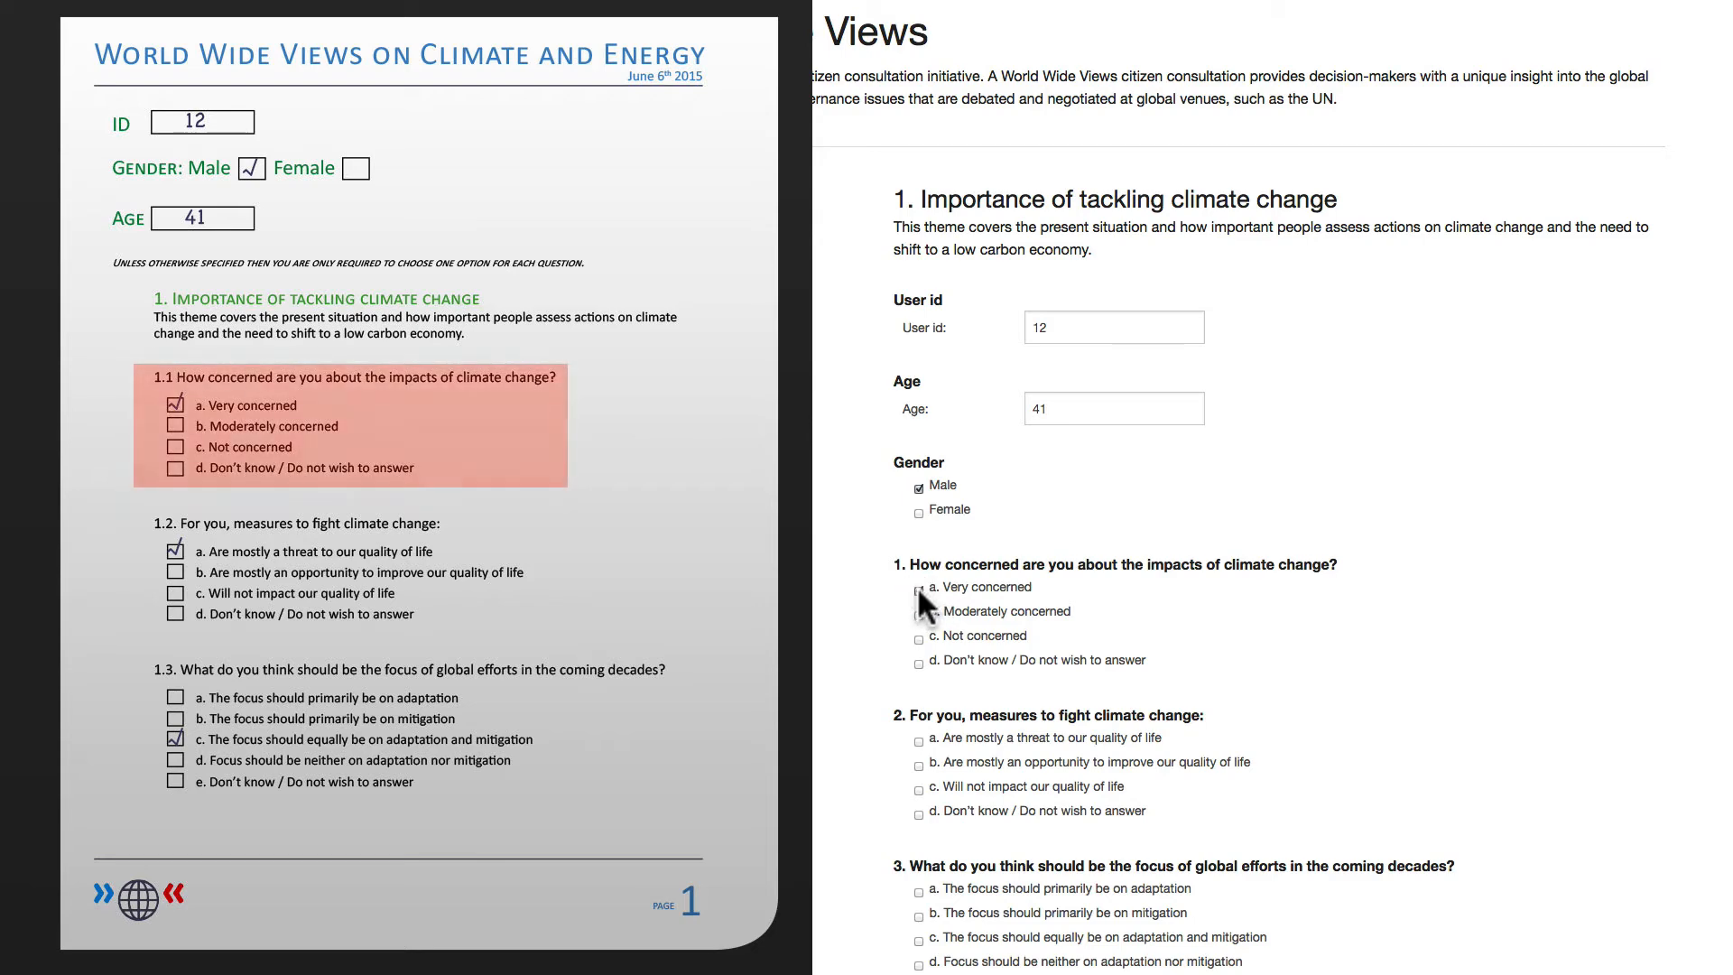
pyautogui.click(918, 765)
pyautogui.scroll(-3, 917, 763)
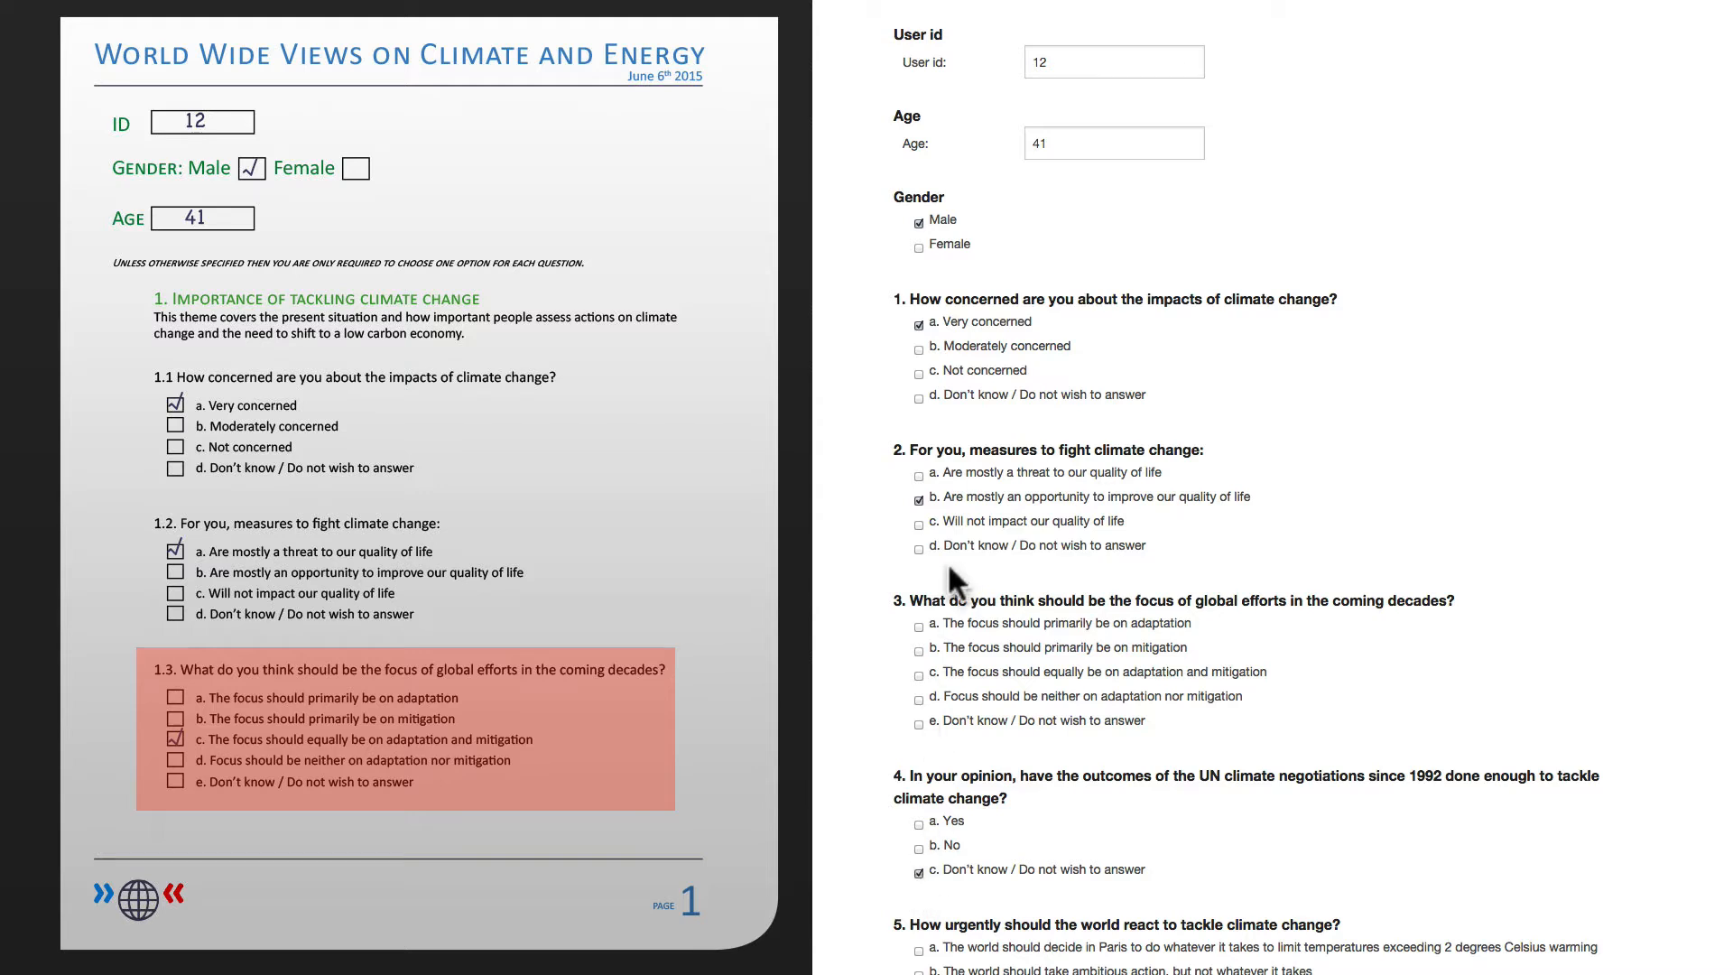
pyautogui.click(919, 677)
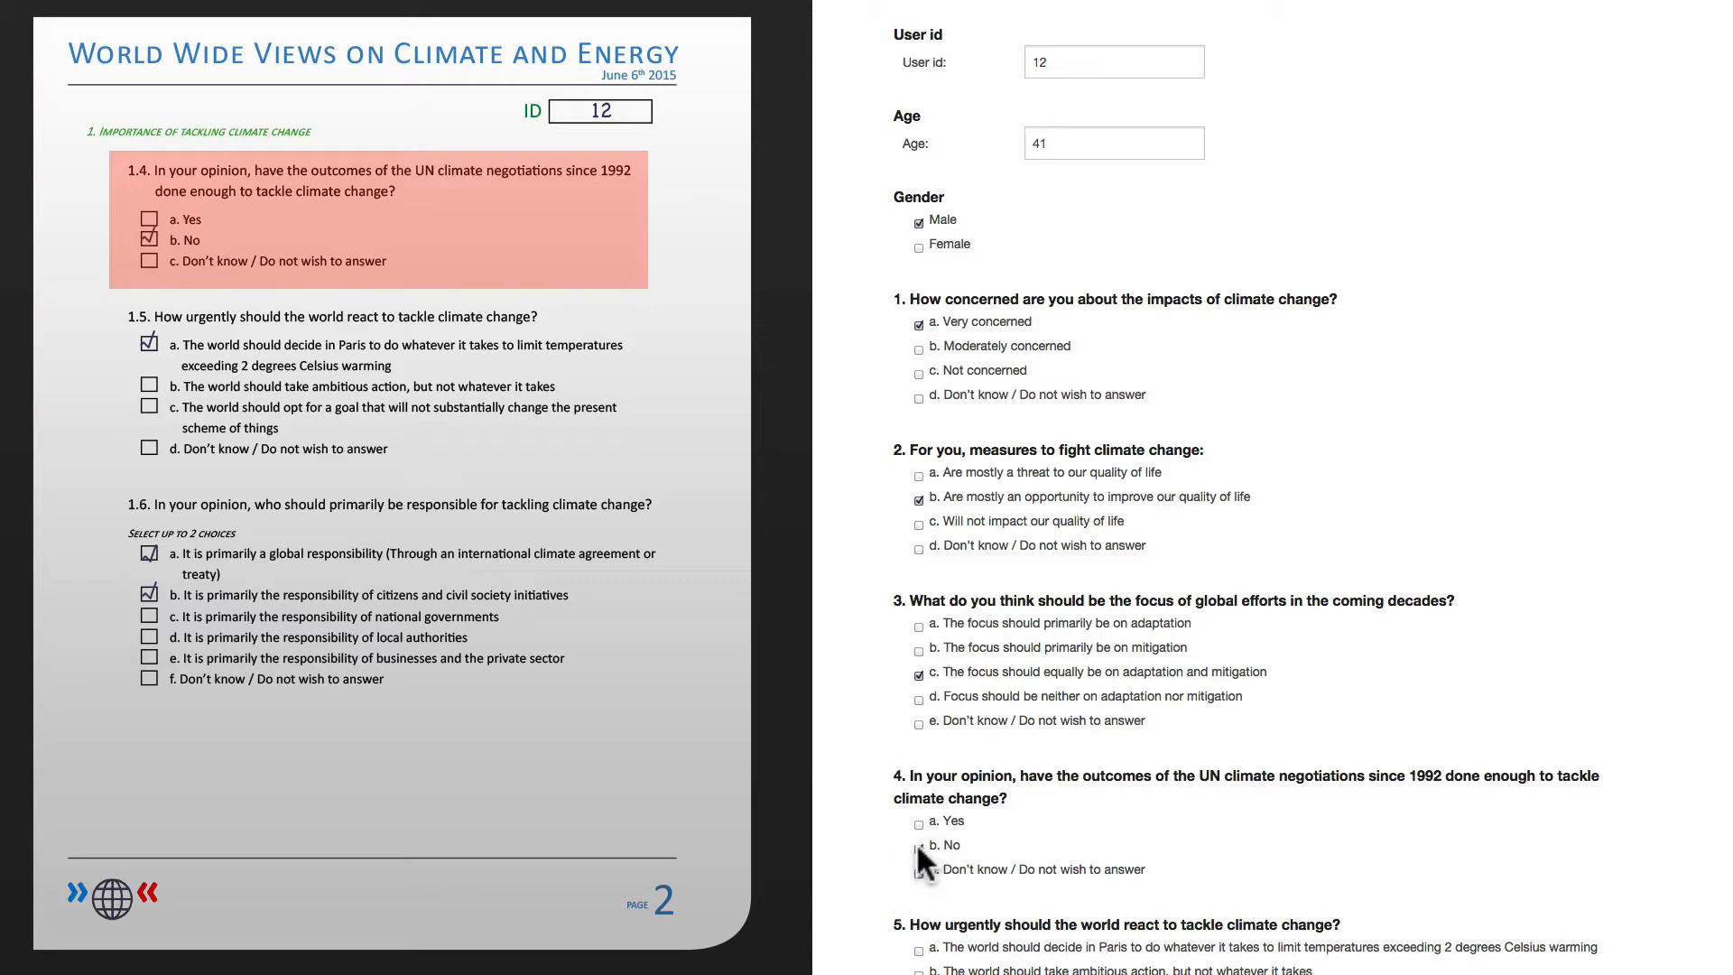
# Answer question 4 with b (No), question 5 with a, question 6 with a and b, and save the response
pyautogui.scroll(-5, 917, 869)
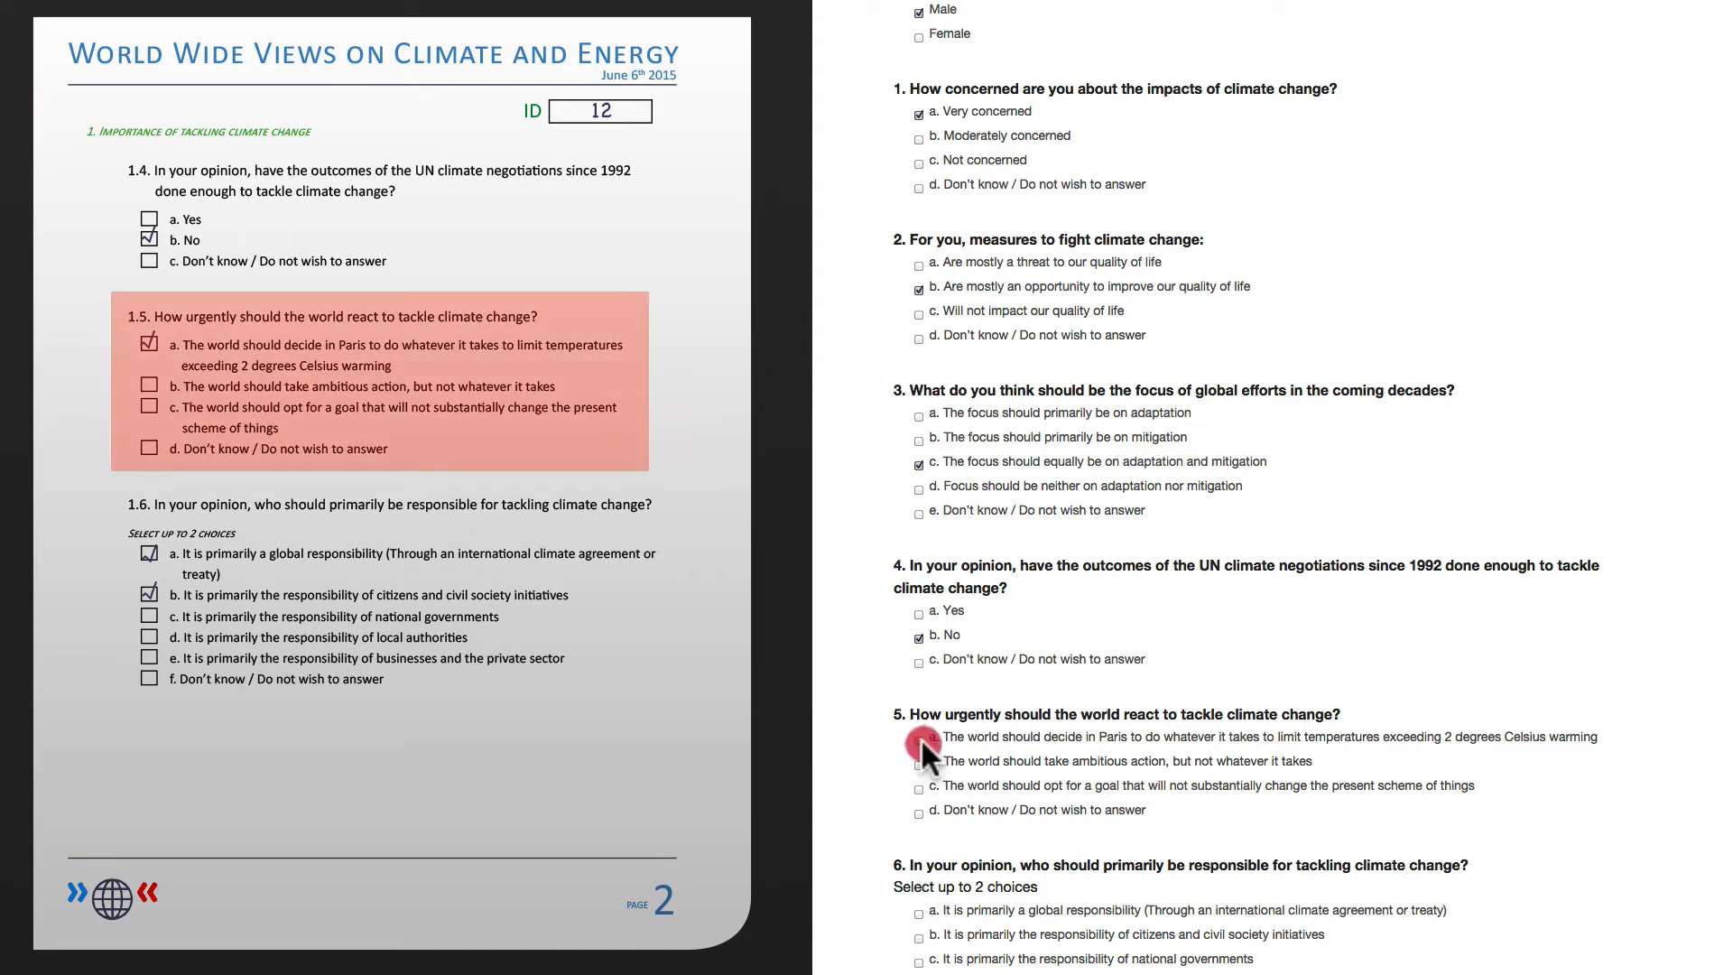
pyautogui.scroll(-4, 921, 738)
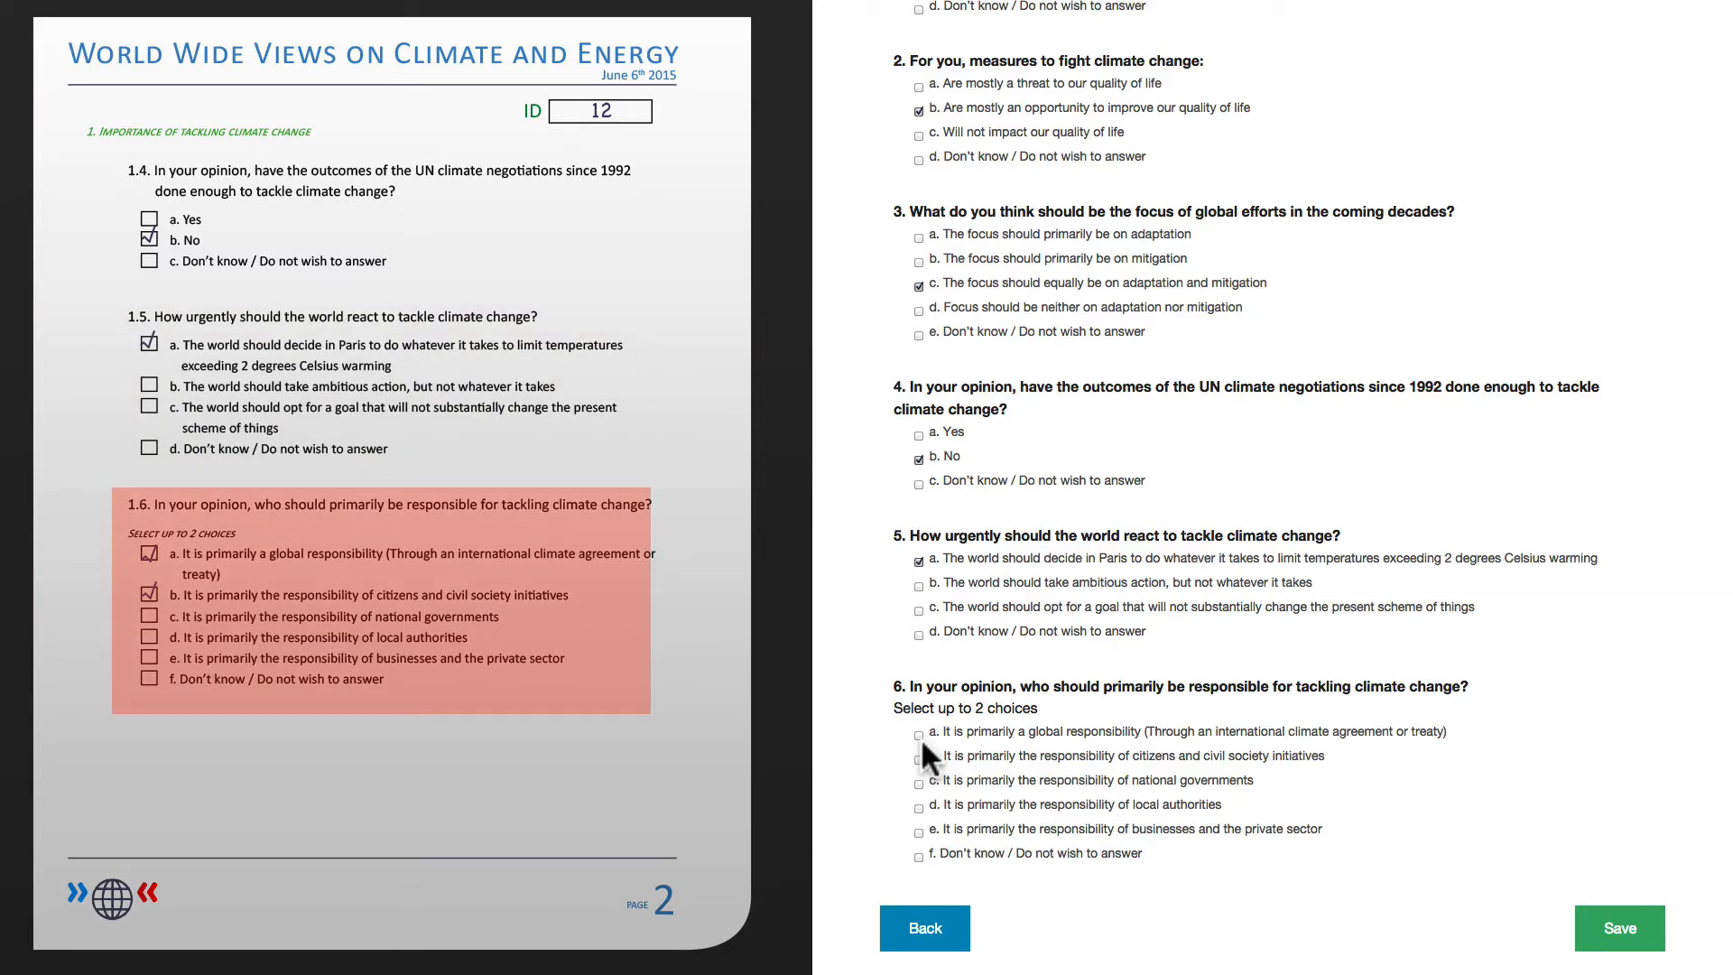
pyautogui.click(918, 734)
pyautogui.click(919, 758)
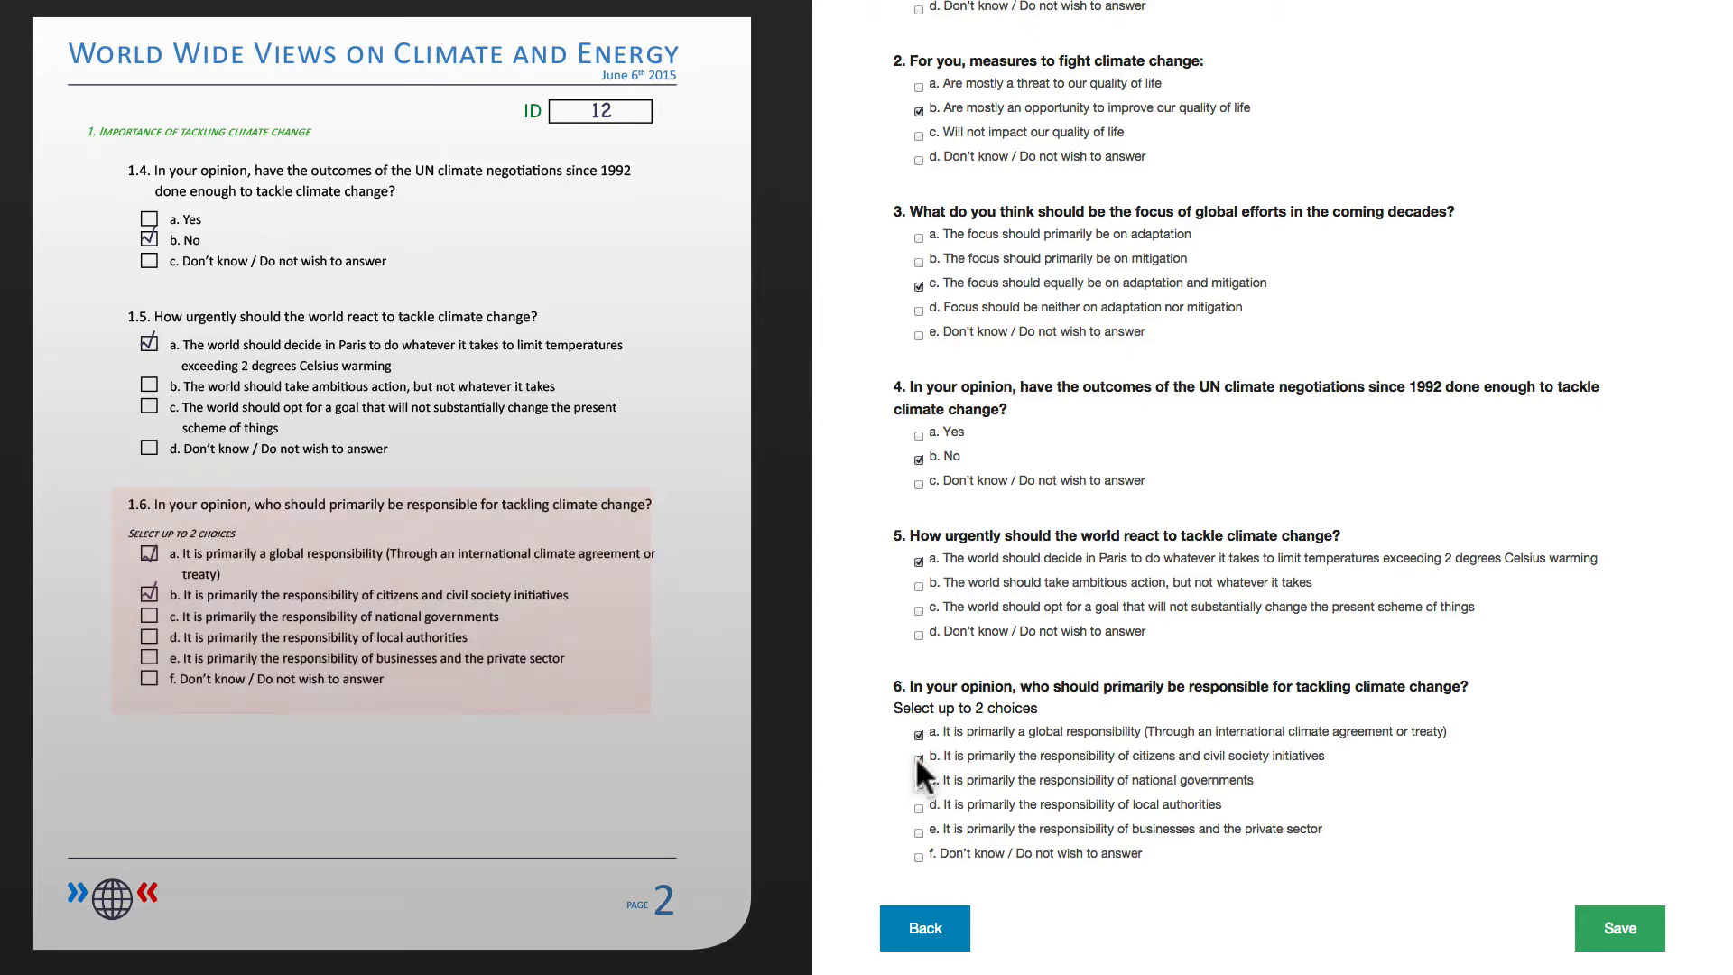
pyautogui.scroll(-3, 915, 758)
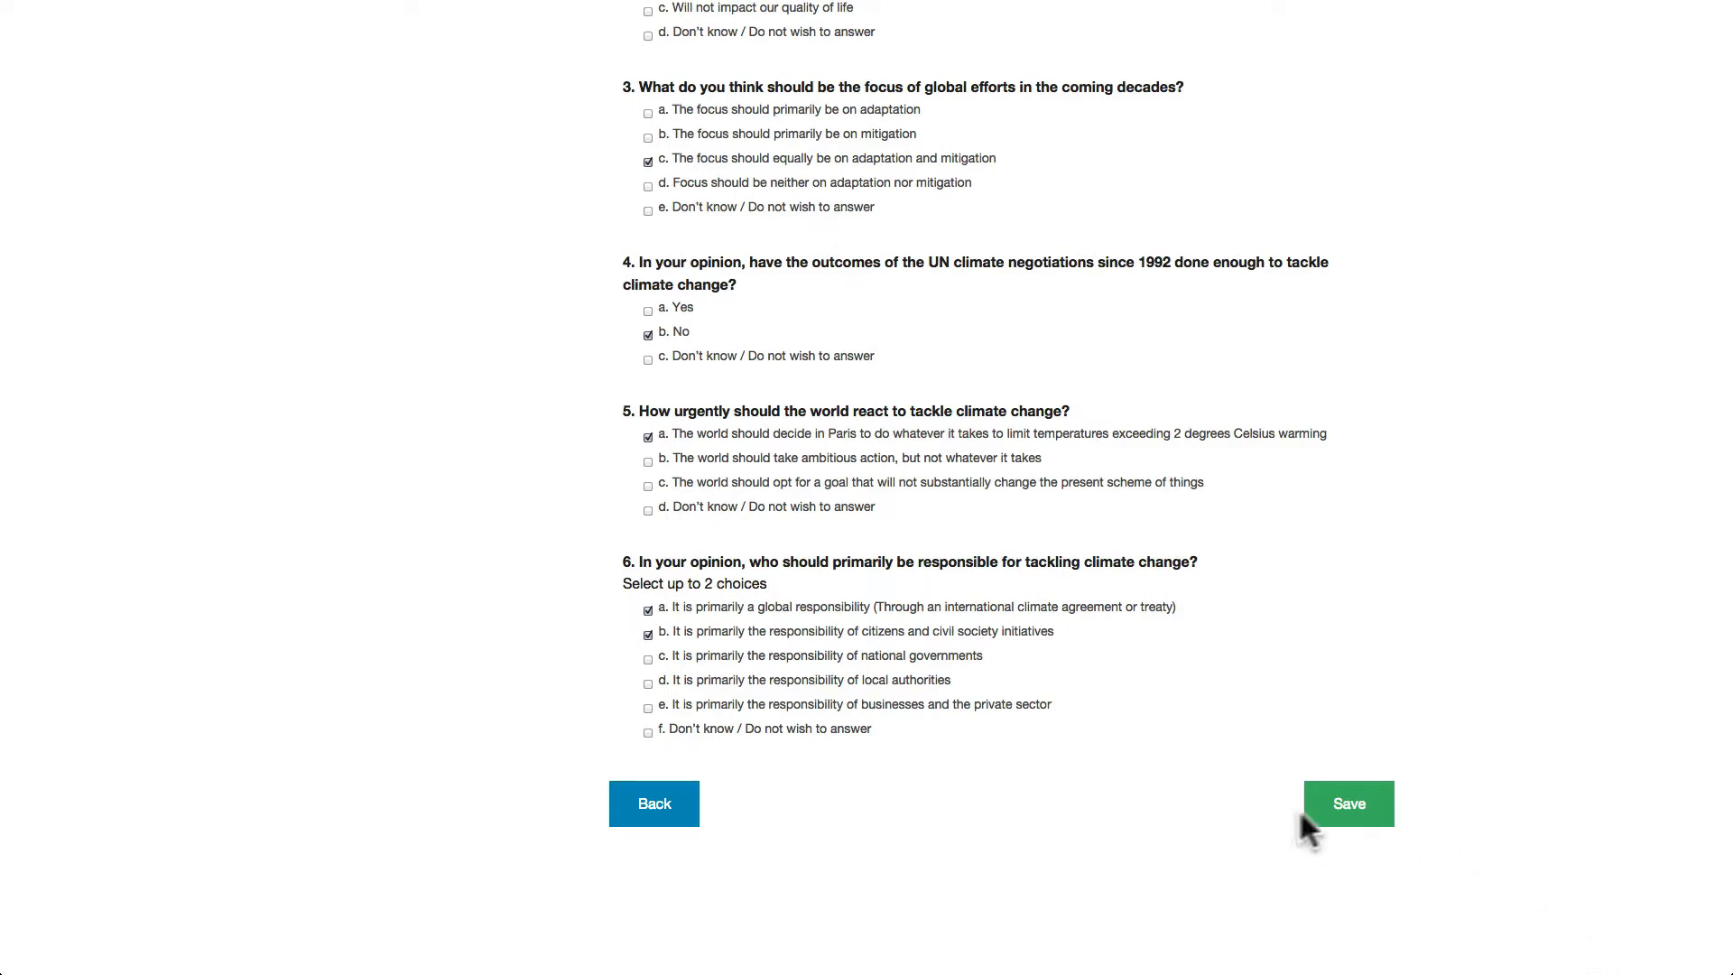
pyautogui.click(1349, 806)
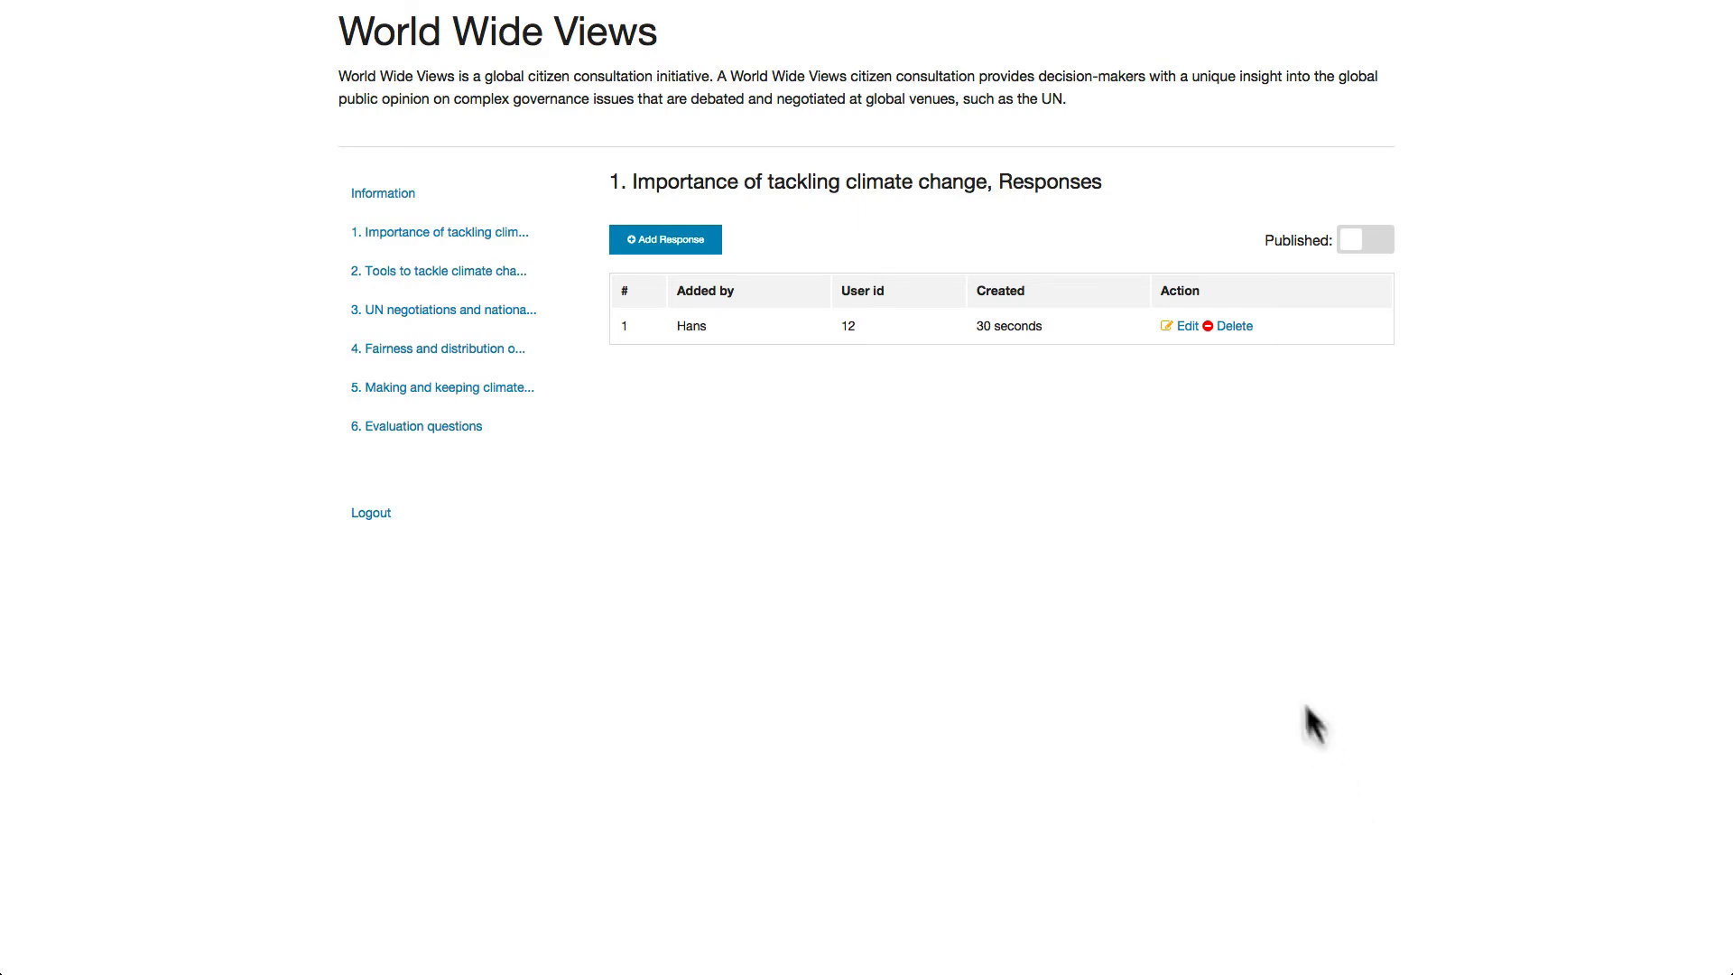
# Edit the saved response so question 2 is answered "a. Are mostly a threat to our quality of life" and update it
pyautogui.click(1184, 327)
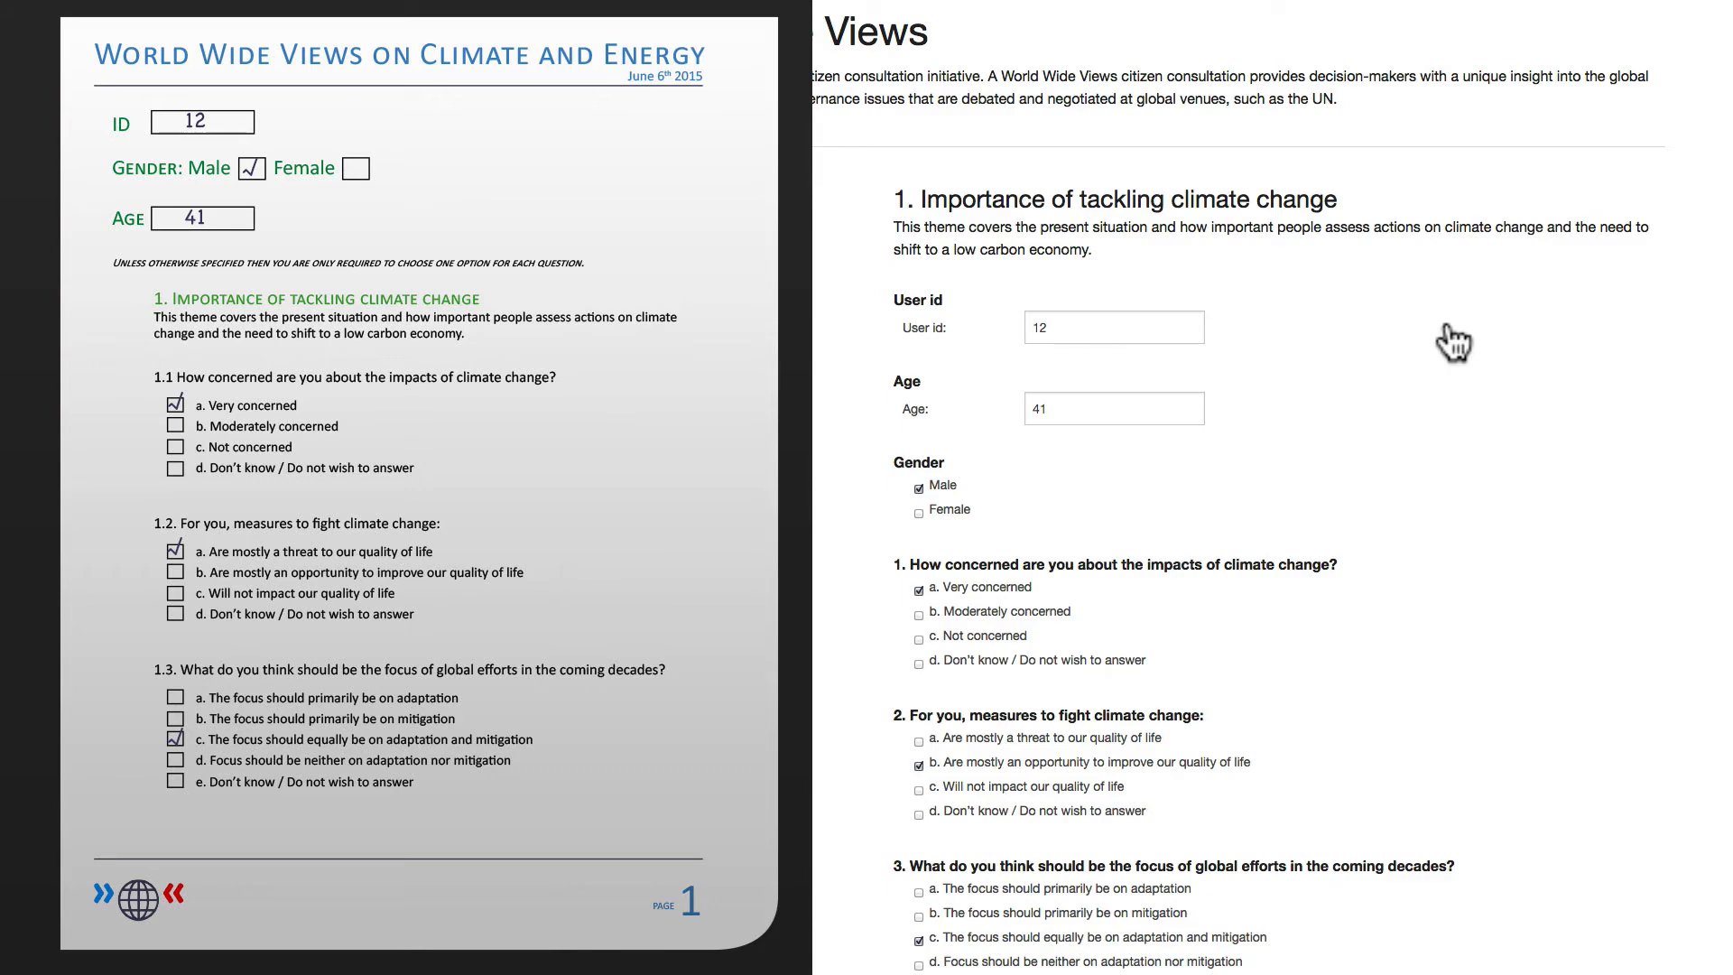
pyautogui.scroll(-3, 1327, 662)
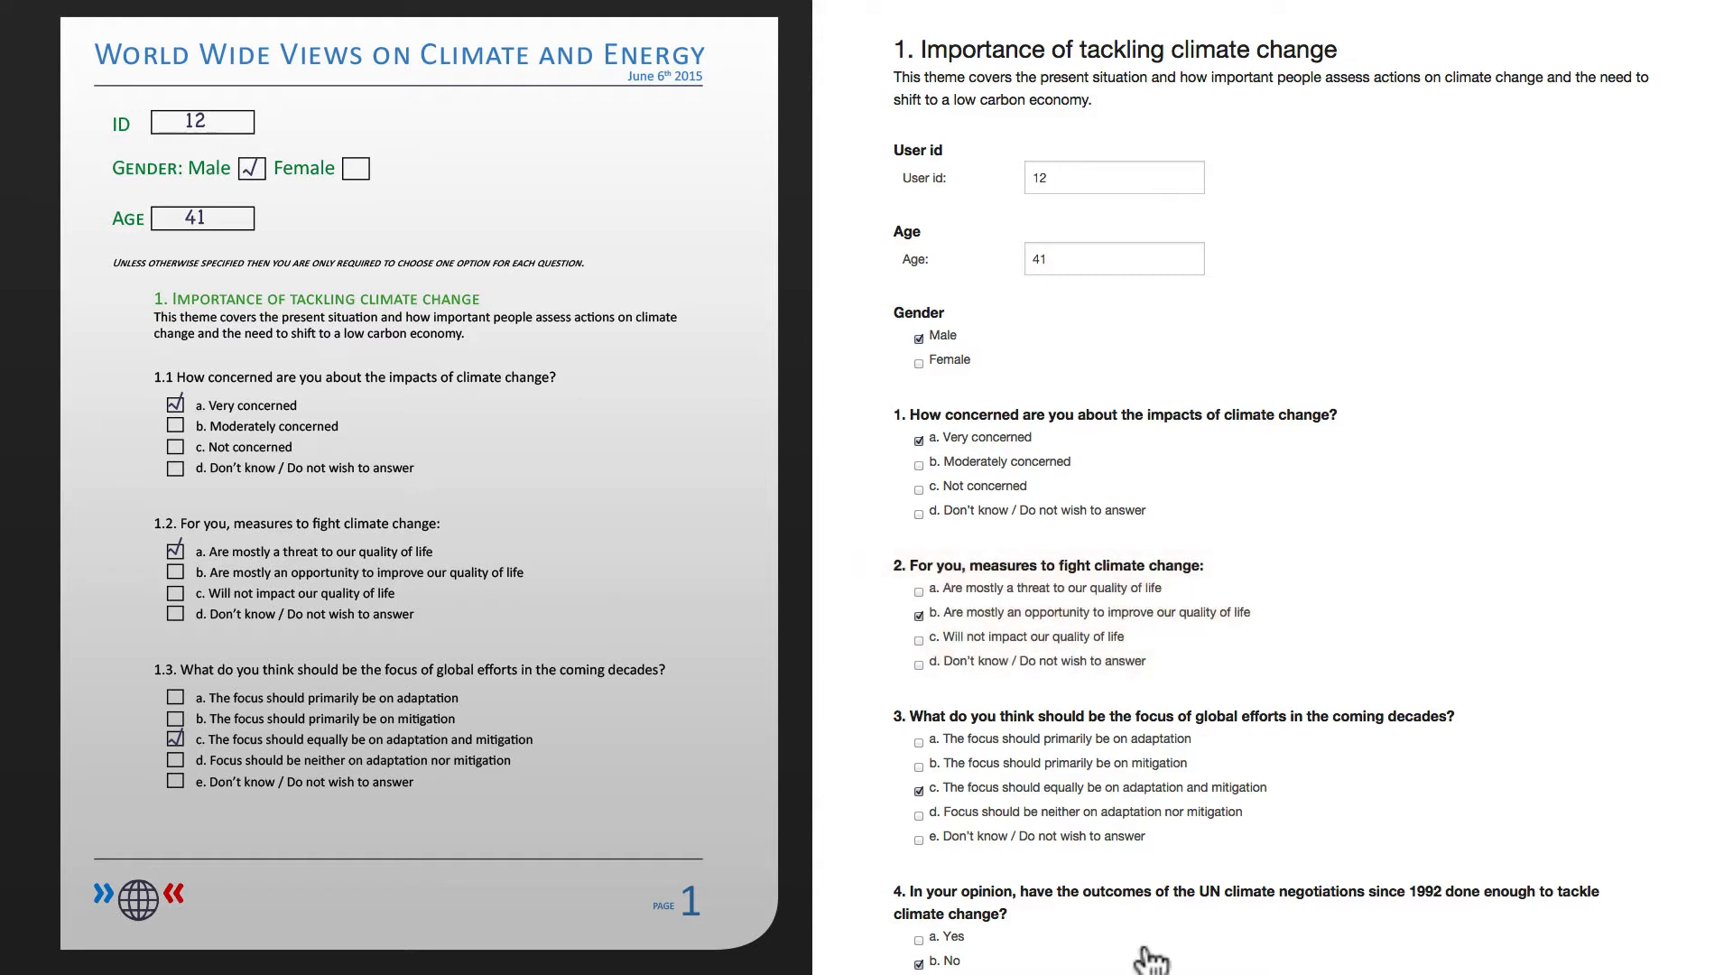
pyautogui.click(917, 591)
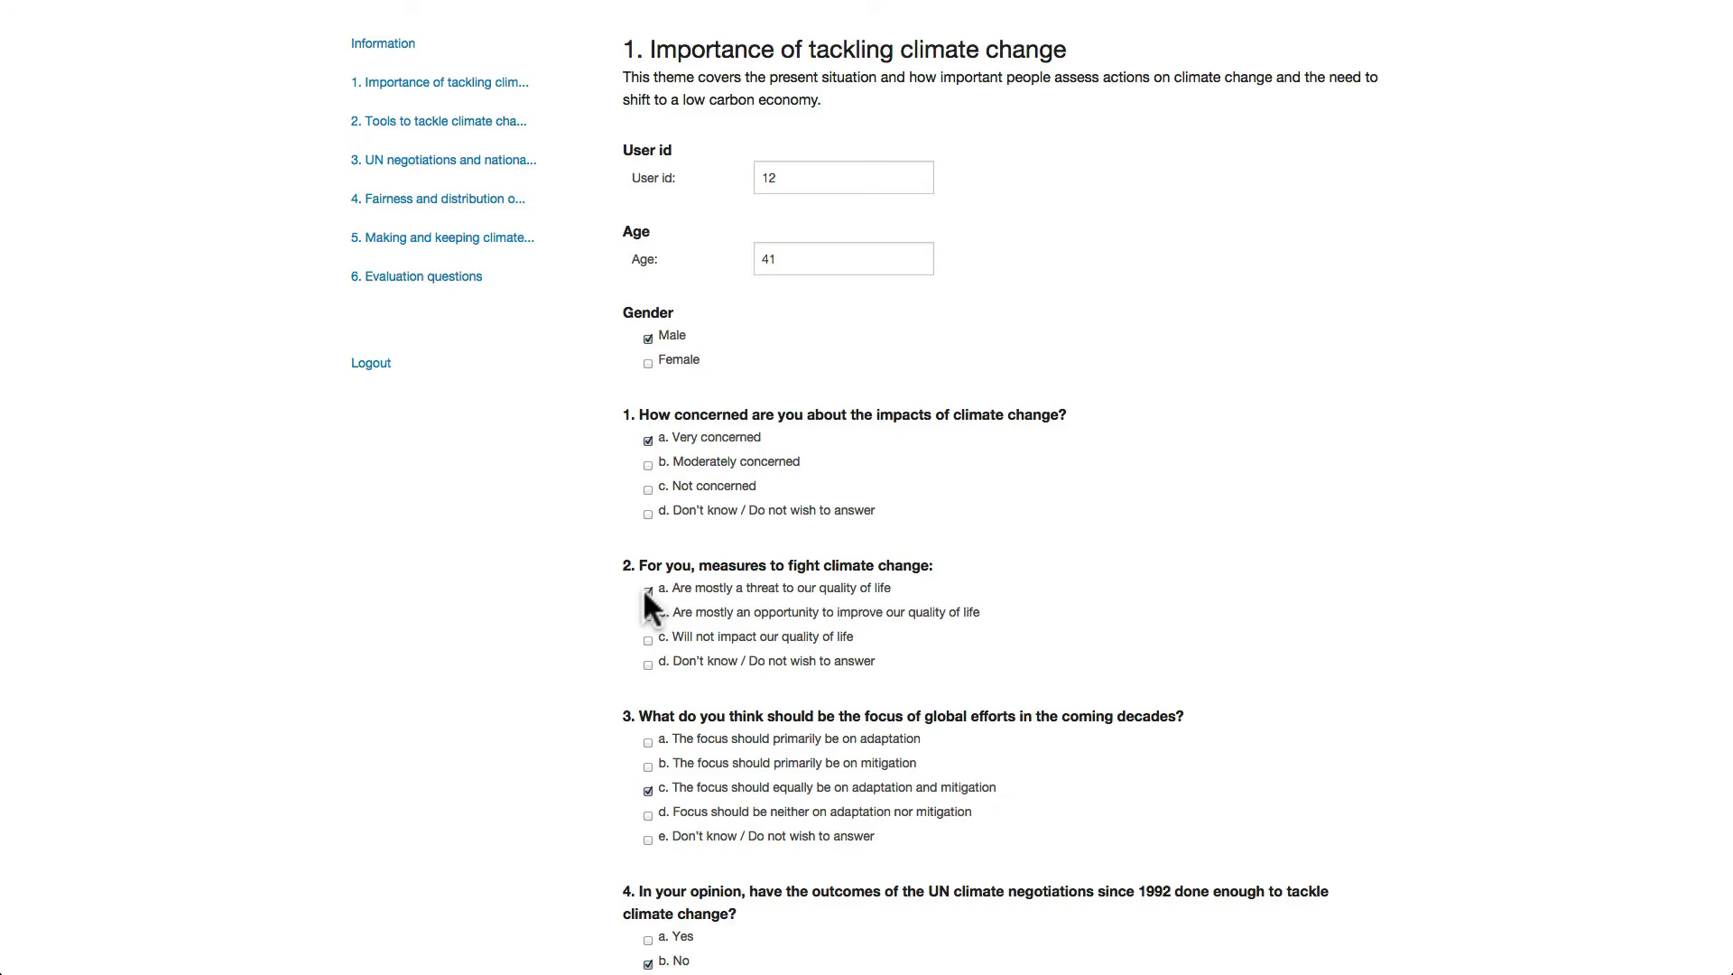
pyautogui.scroll(-7, 644, 591)
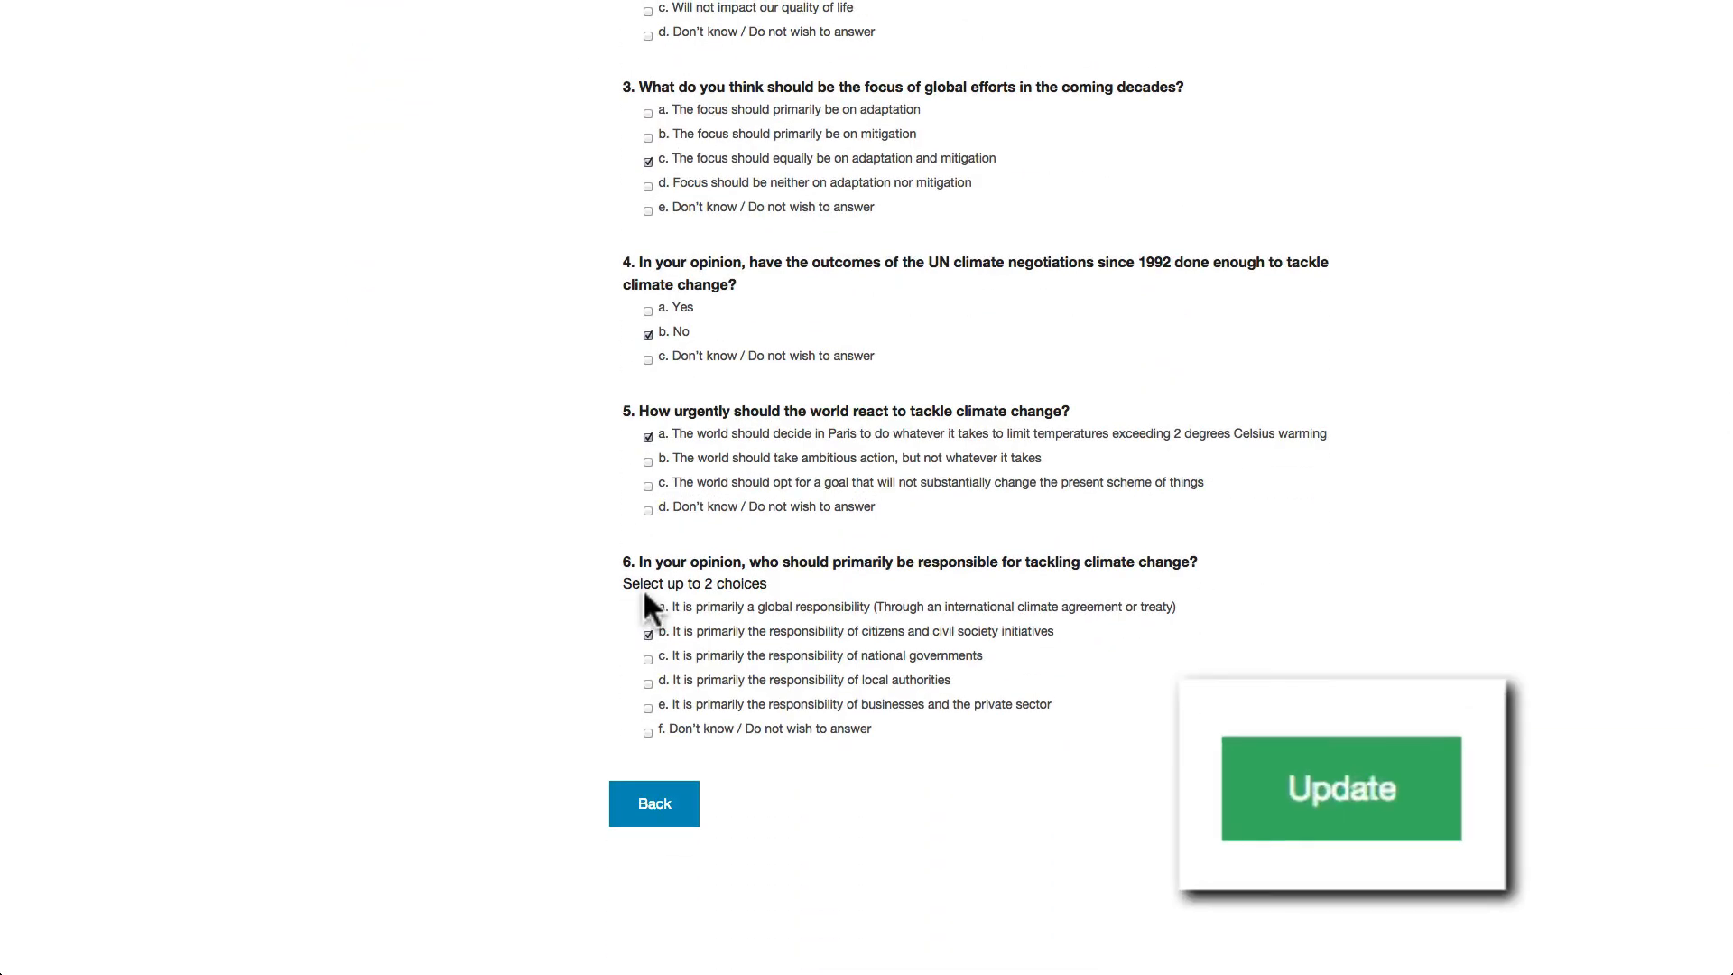
pyautogui.click(648, 610)
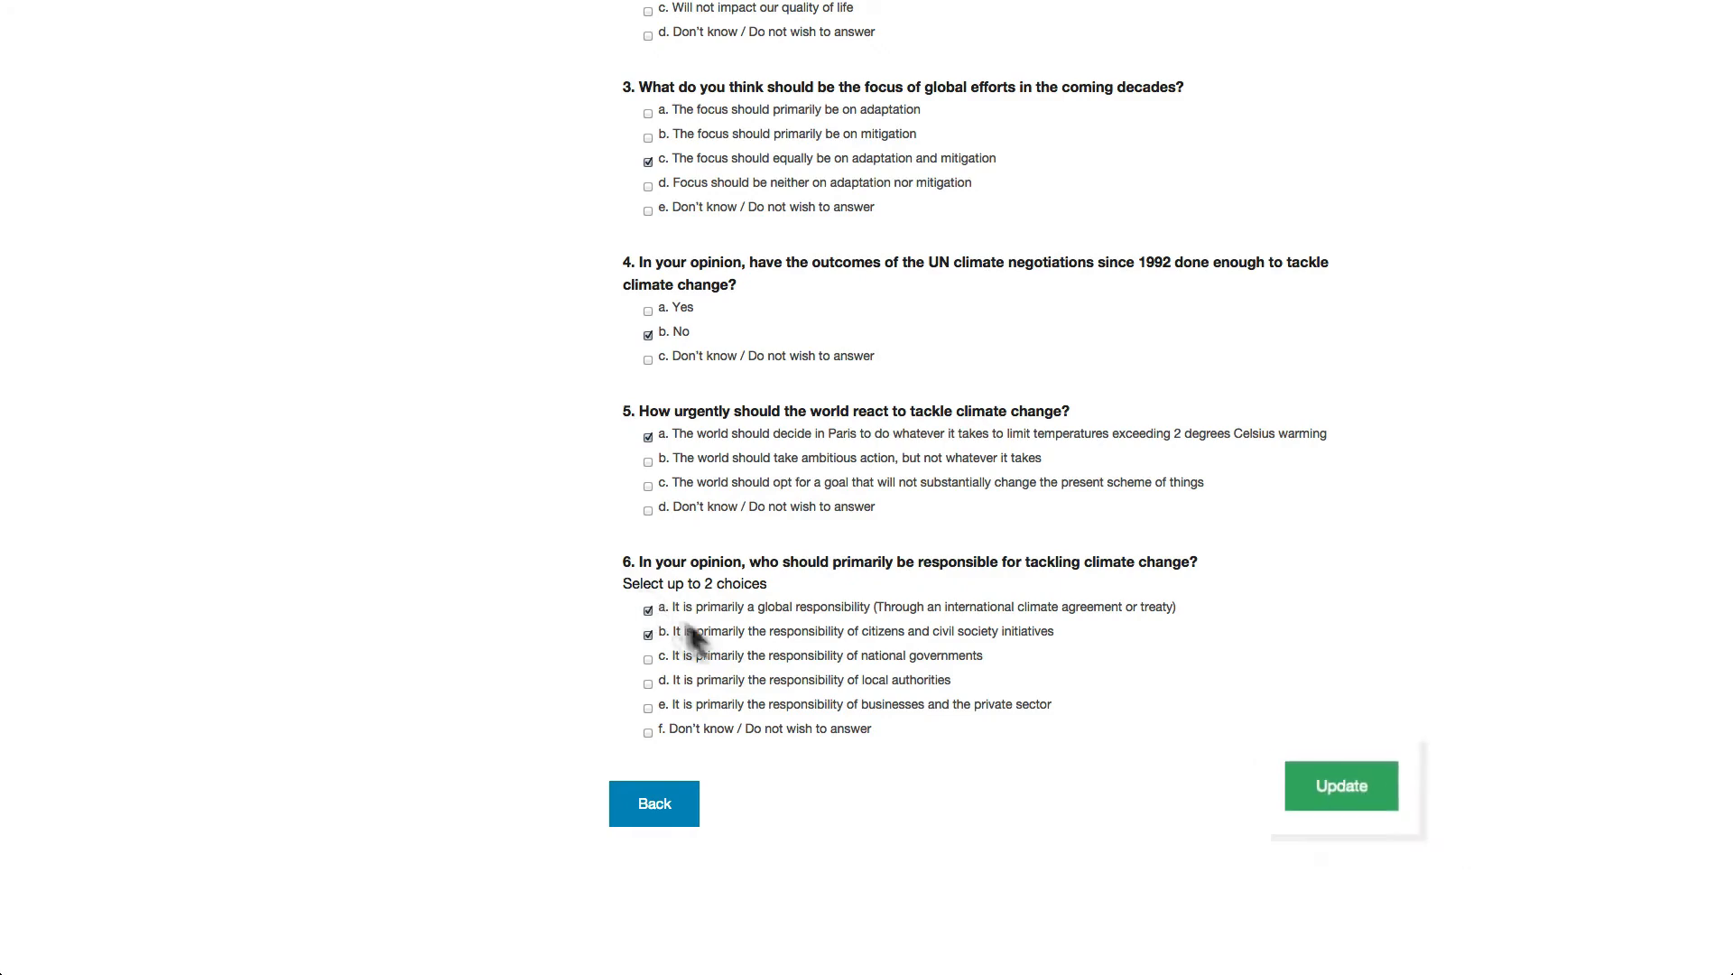
pyautogui.click(1350, 796)
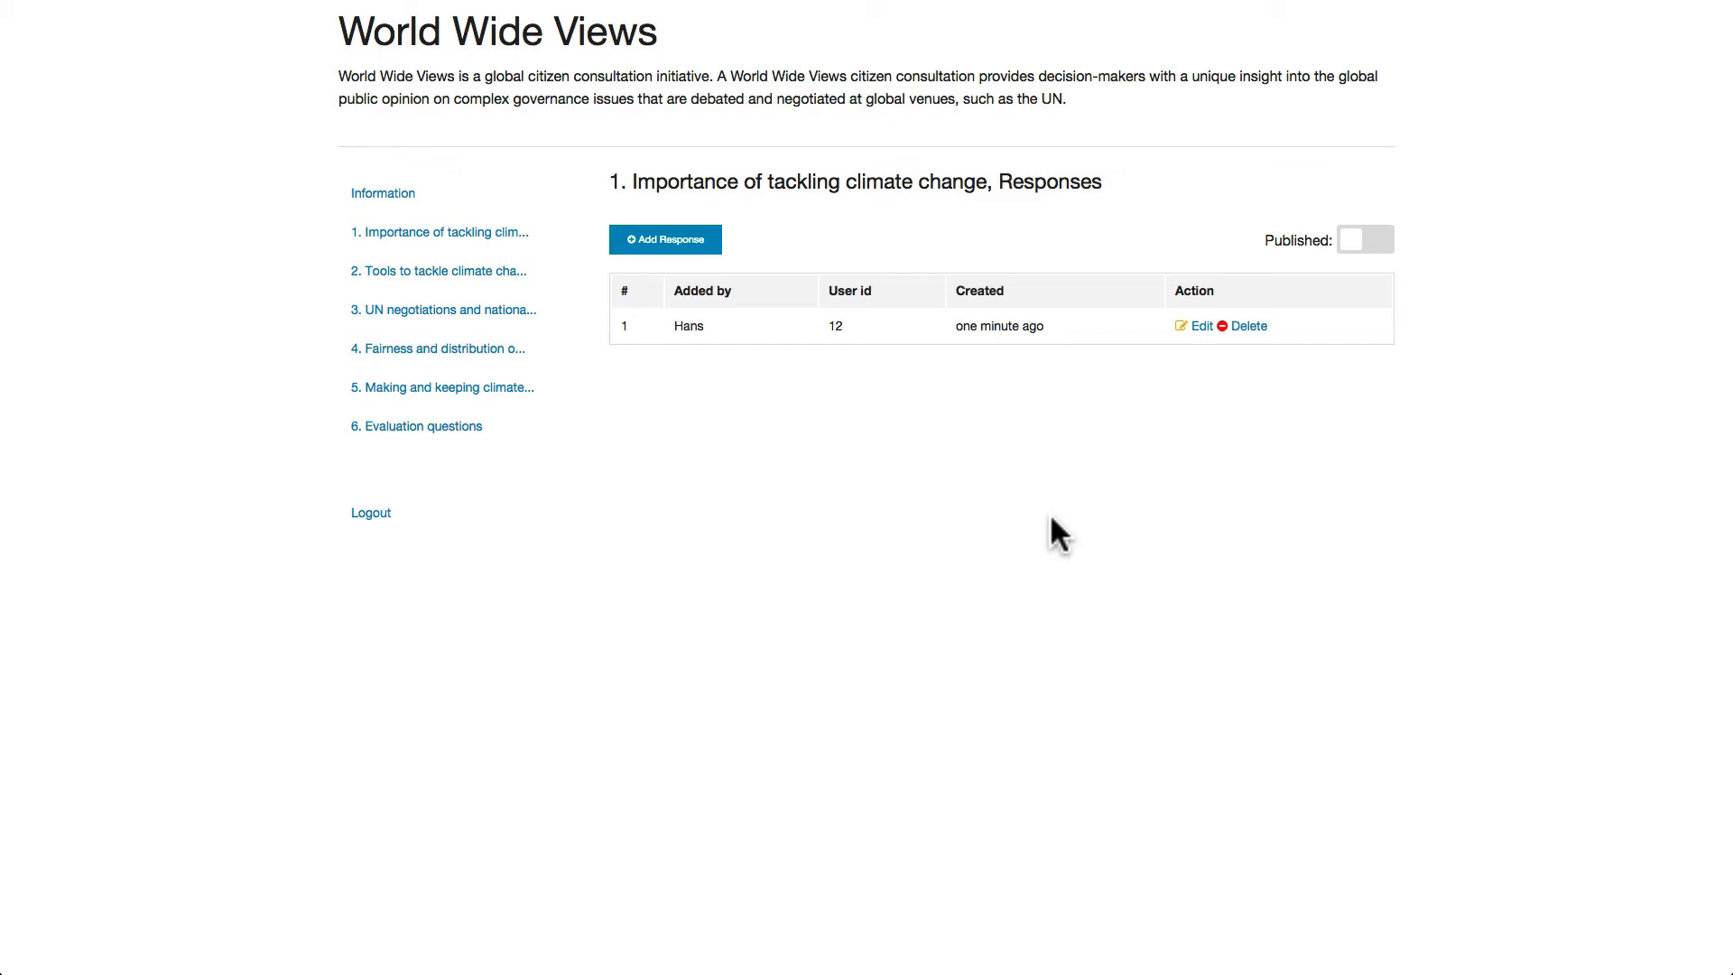
# Start adding another response to theme 1, Importance of tackling climate change
pyautogui.click(673, 237)
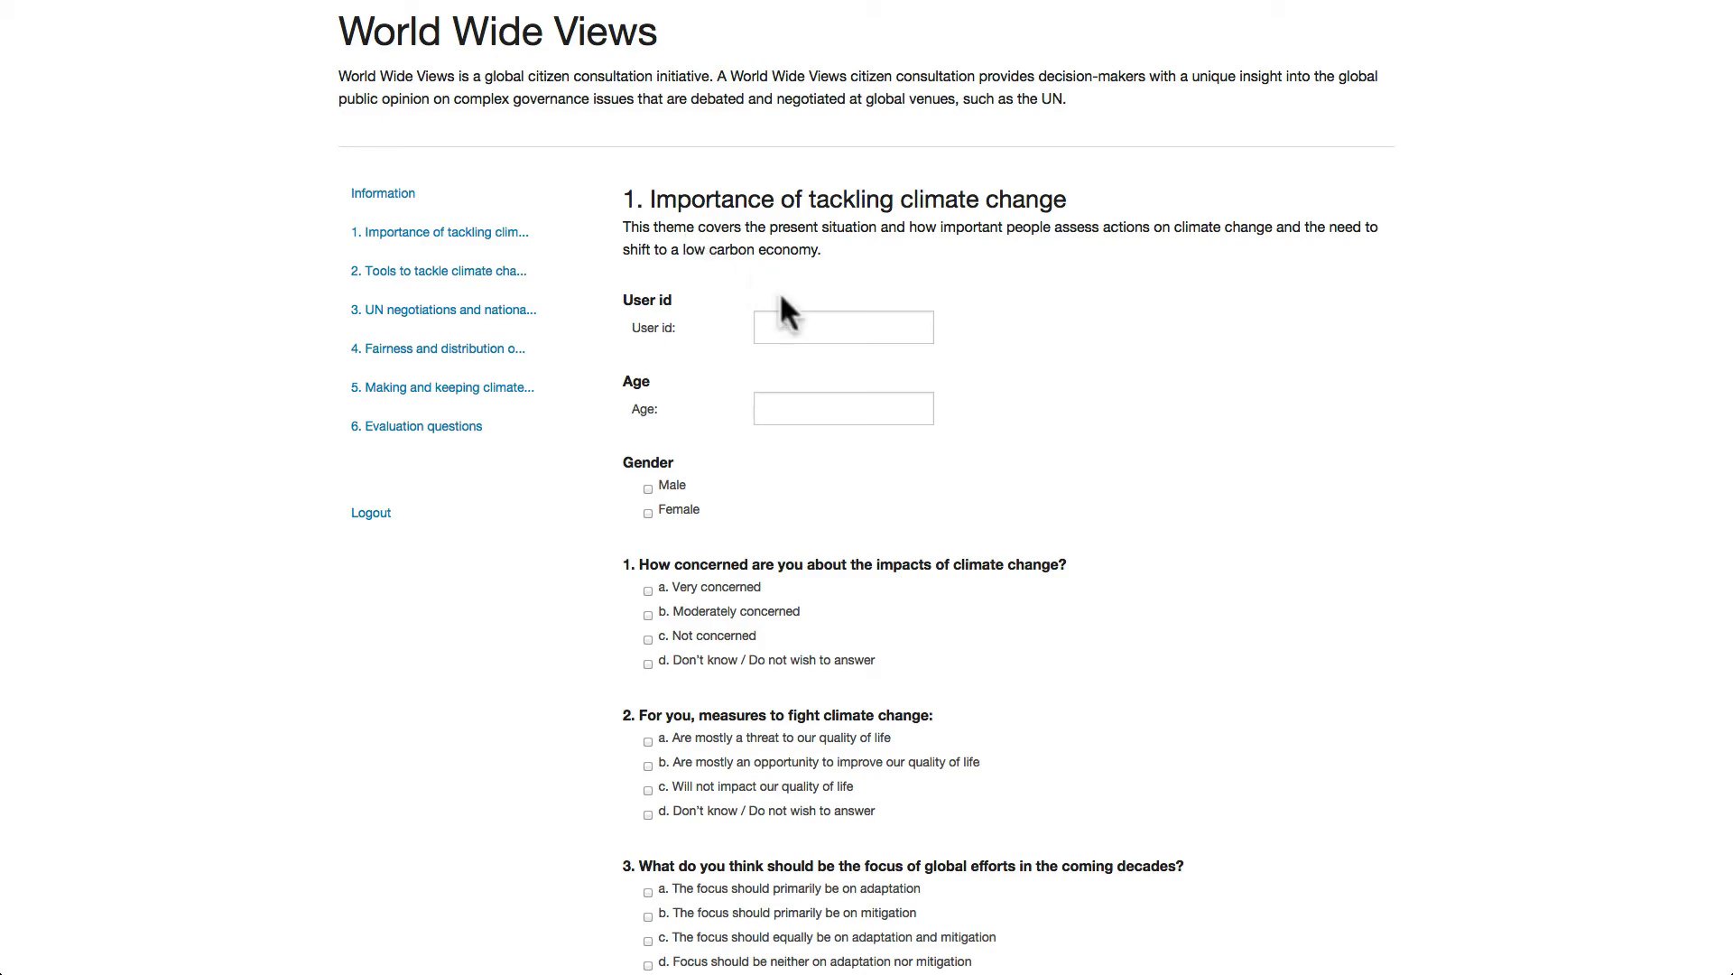
pyautogui.click(792, 320)
pyautogui.write('42')
pyautogui.click(797, 409)
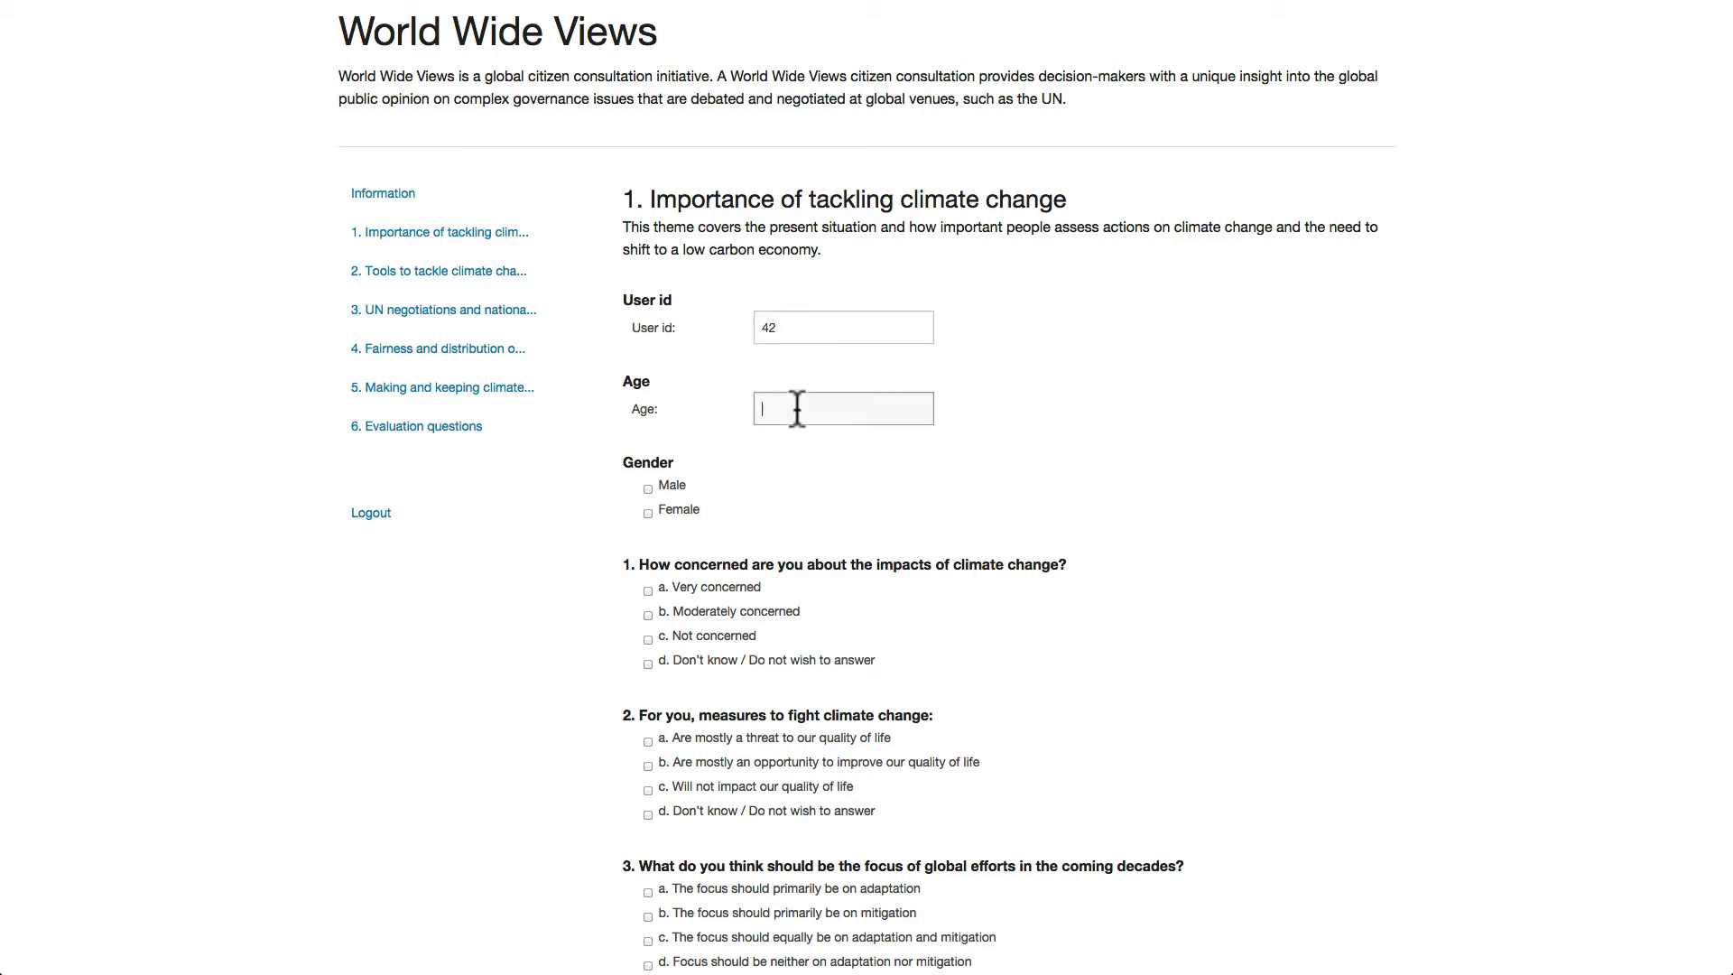
# Enter the second respondent's user ID, set the age to 42 and the gender to Female
pyautogui.doubleClick(793, 328)
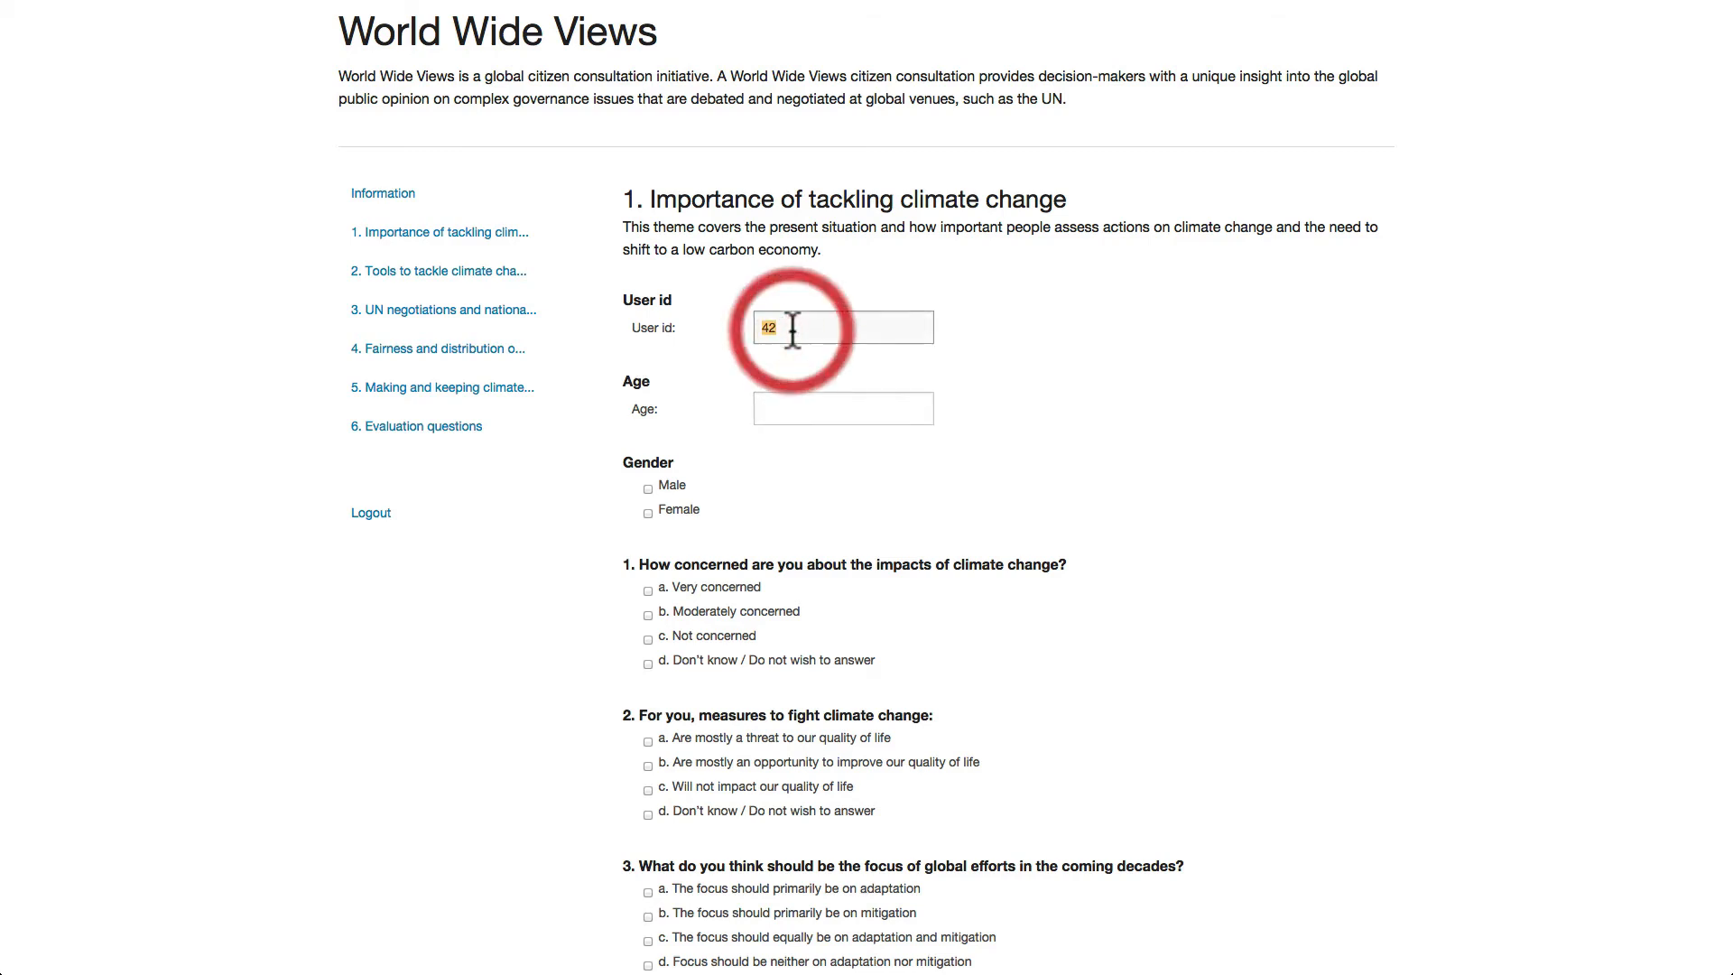
pyautogui.write('13')
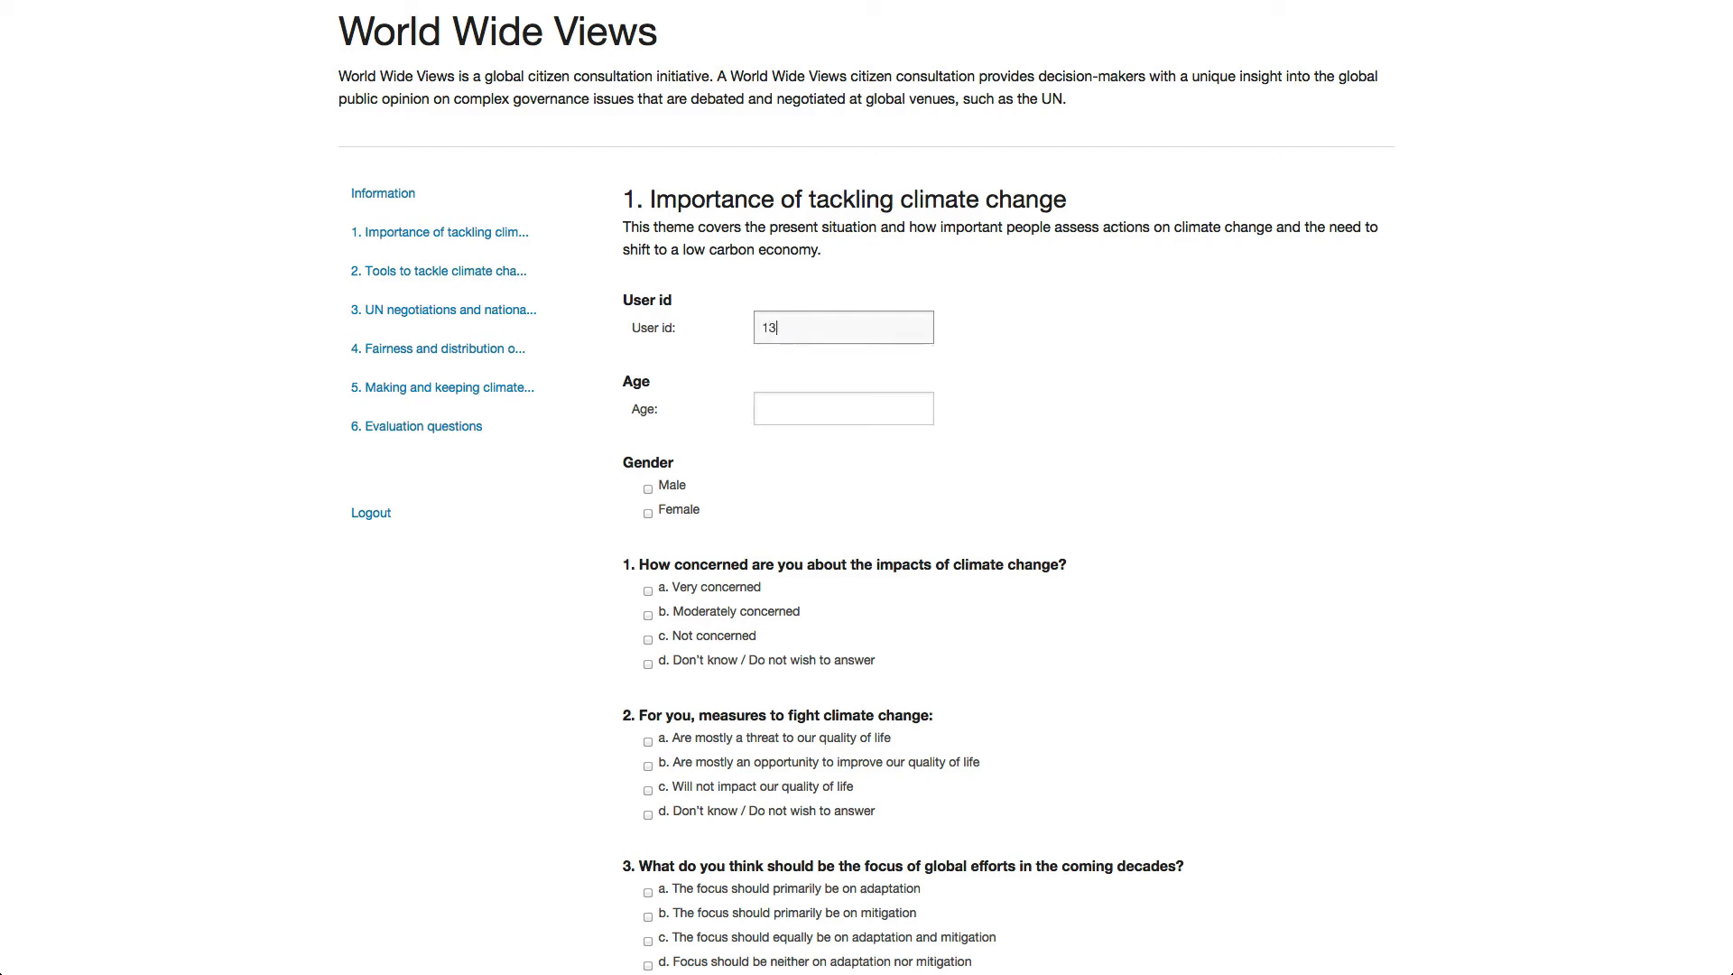
pyautogui.click(797, 409)
pyautogui.write('42')
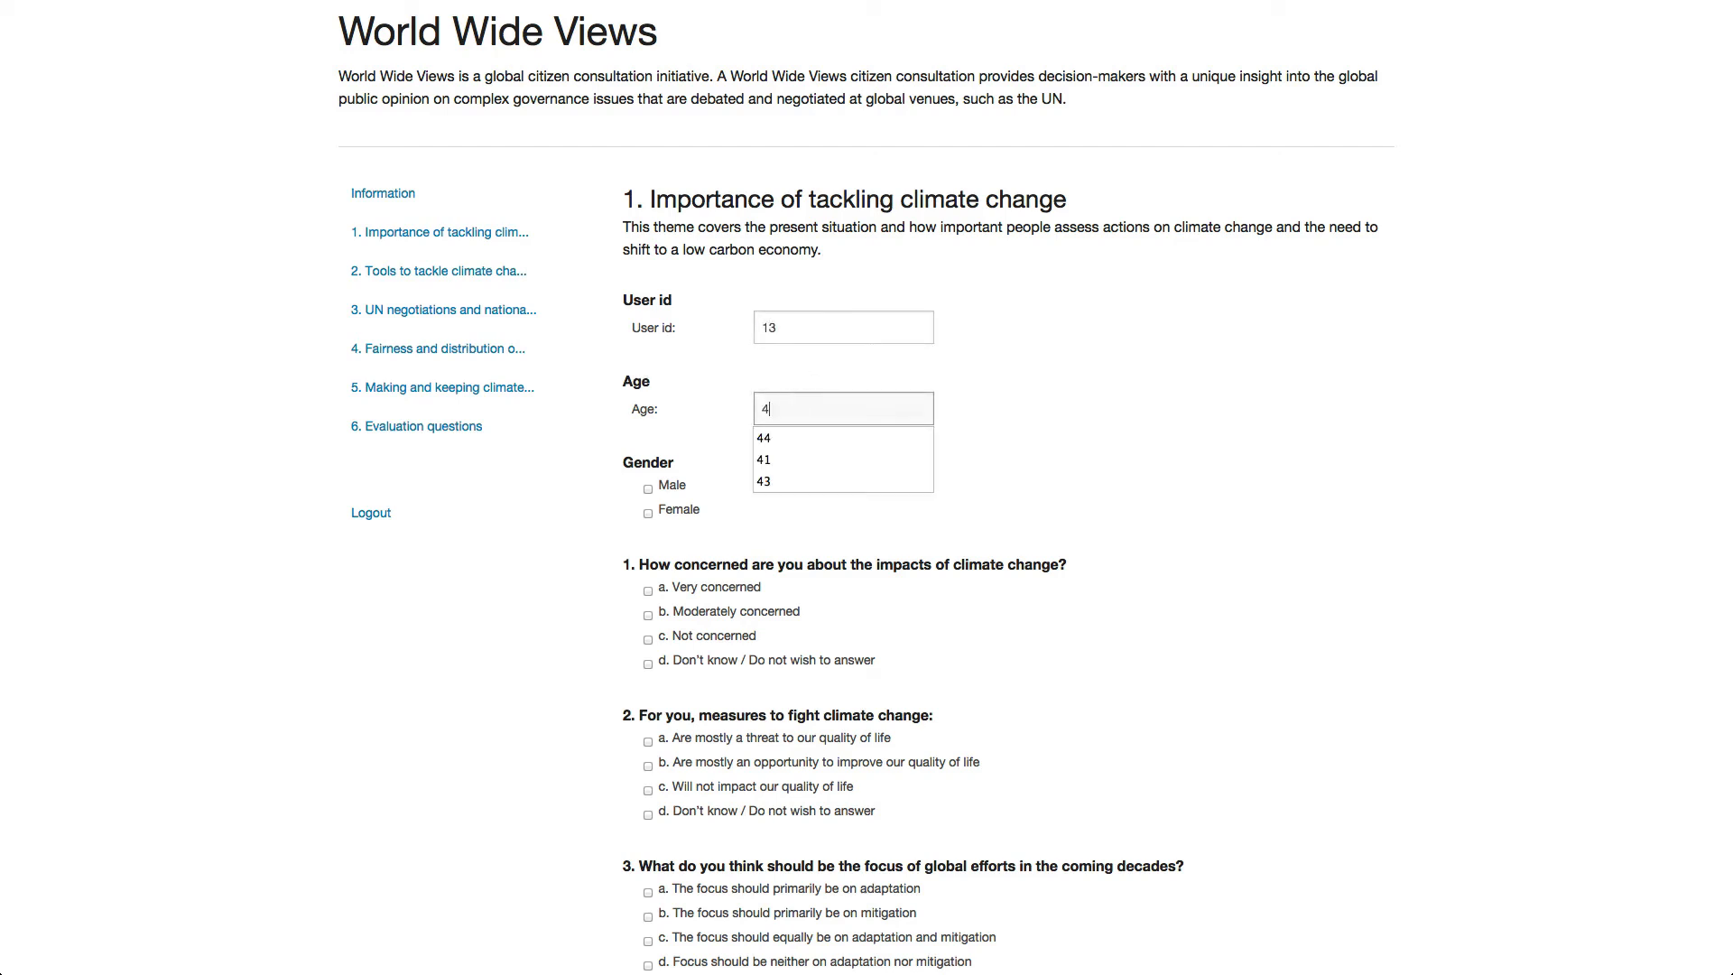
pyautogui.click(647, 513)
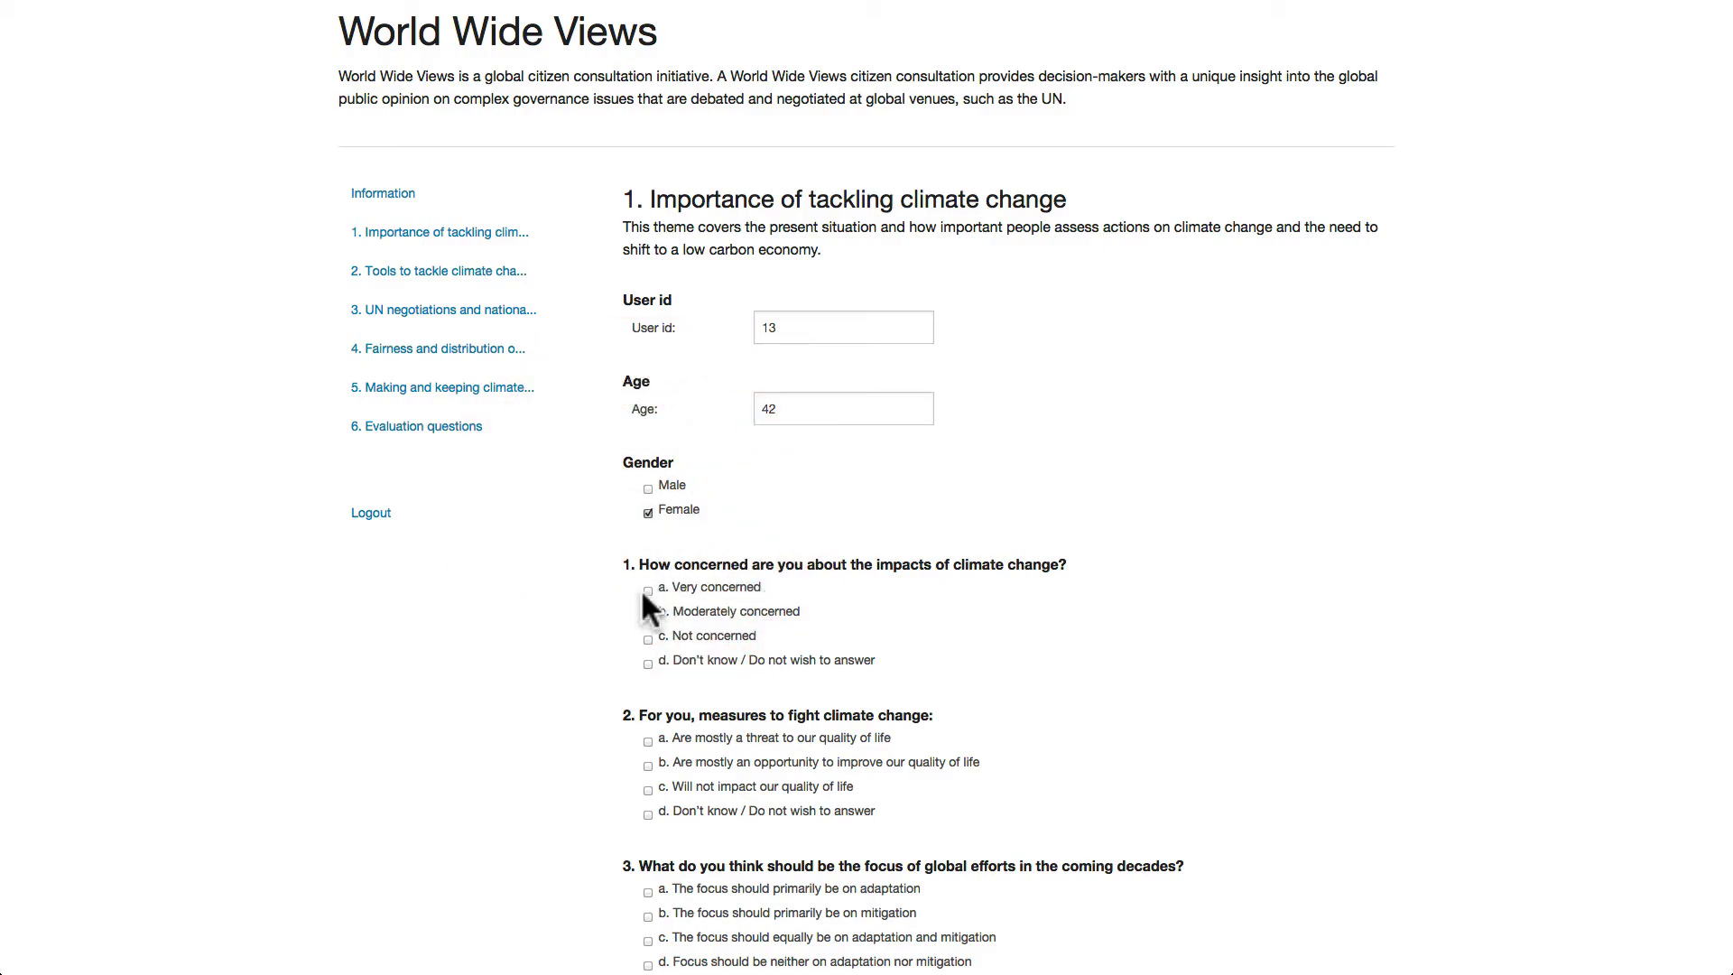
# Answer questions 1 to 4 with option a and question 6 with a, b and c, leave question 5 blank, and try to save
pyautogui.scroll(-7, 646, 588)
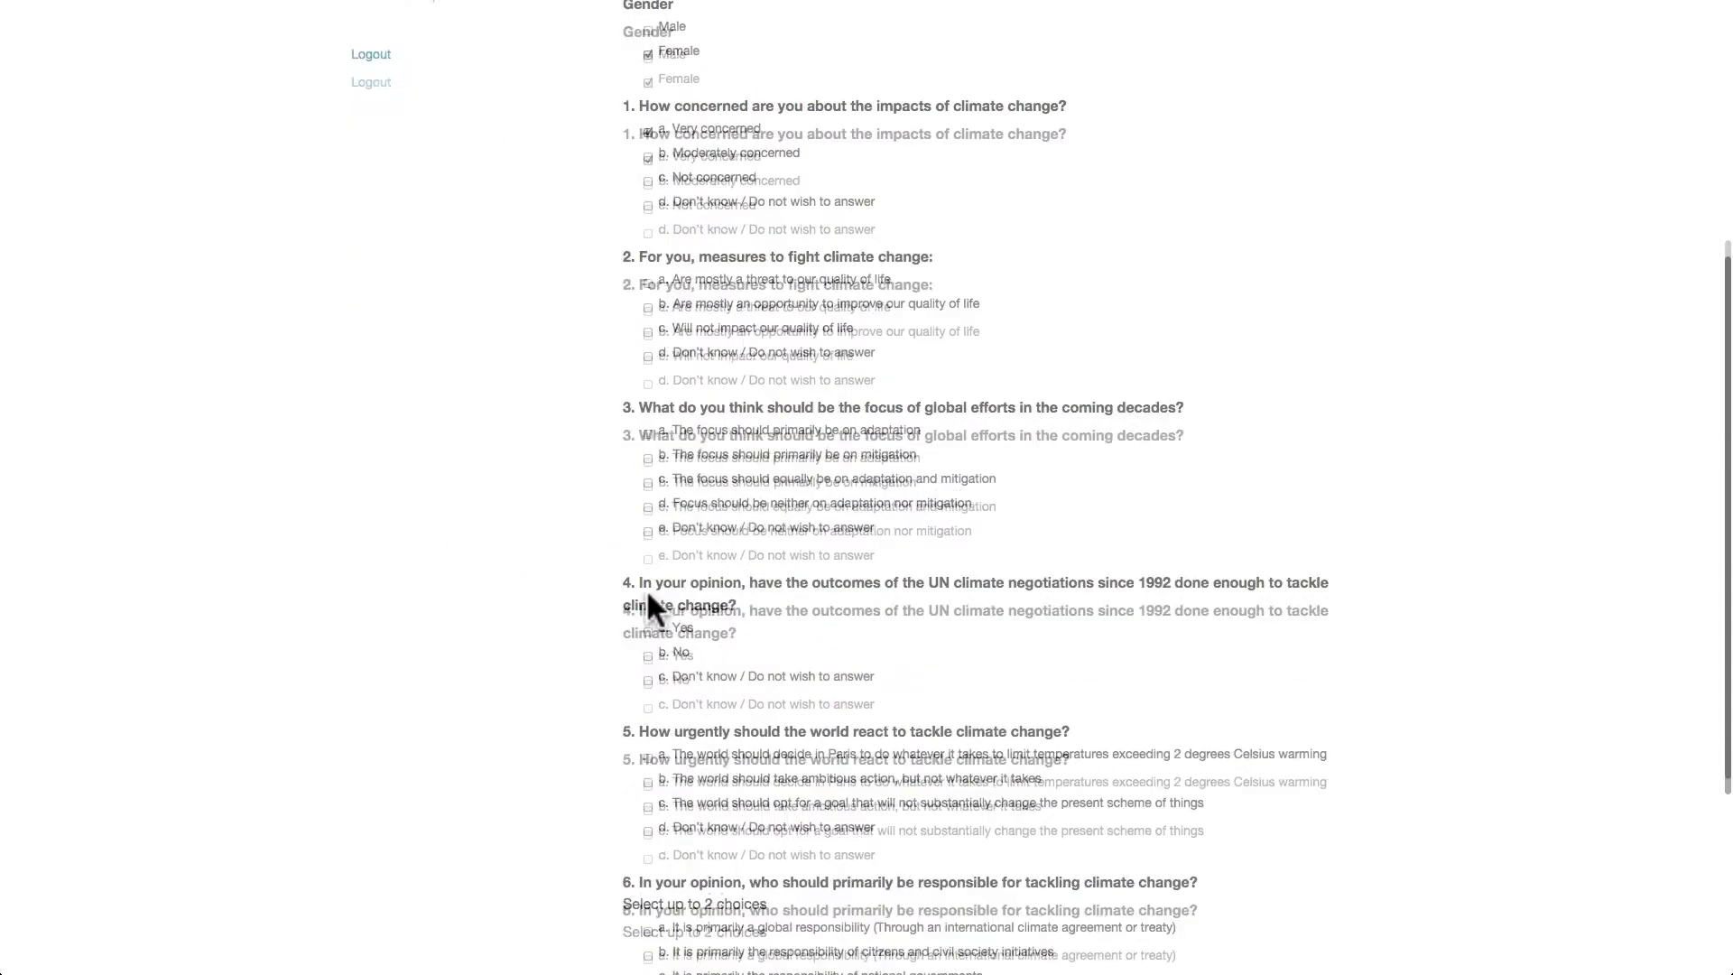
pyautogui.scroll(1, 646, 588)
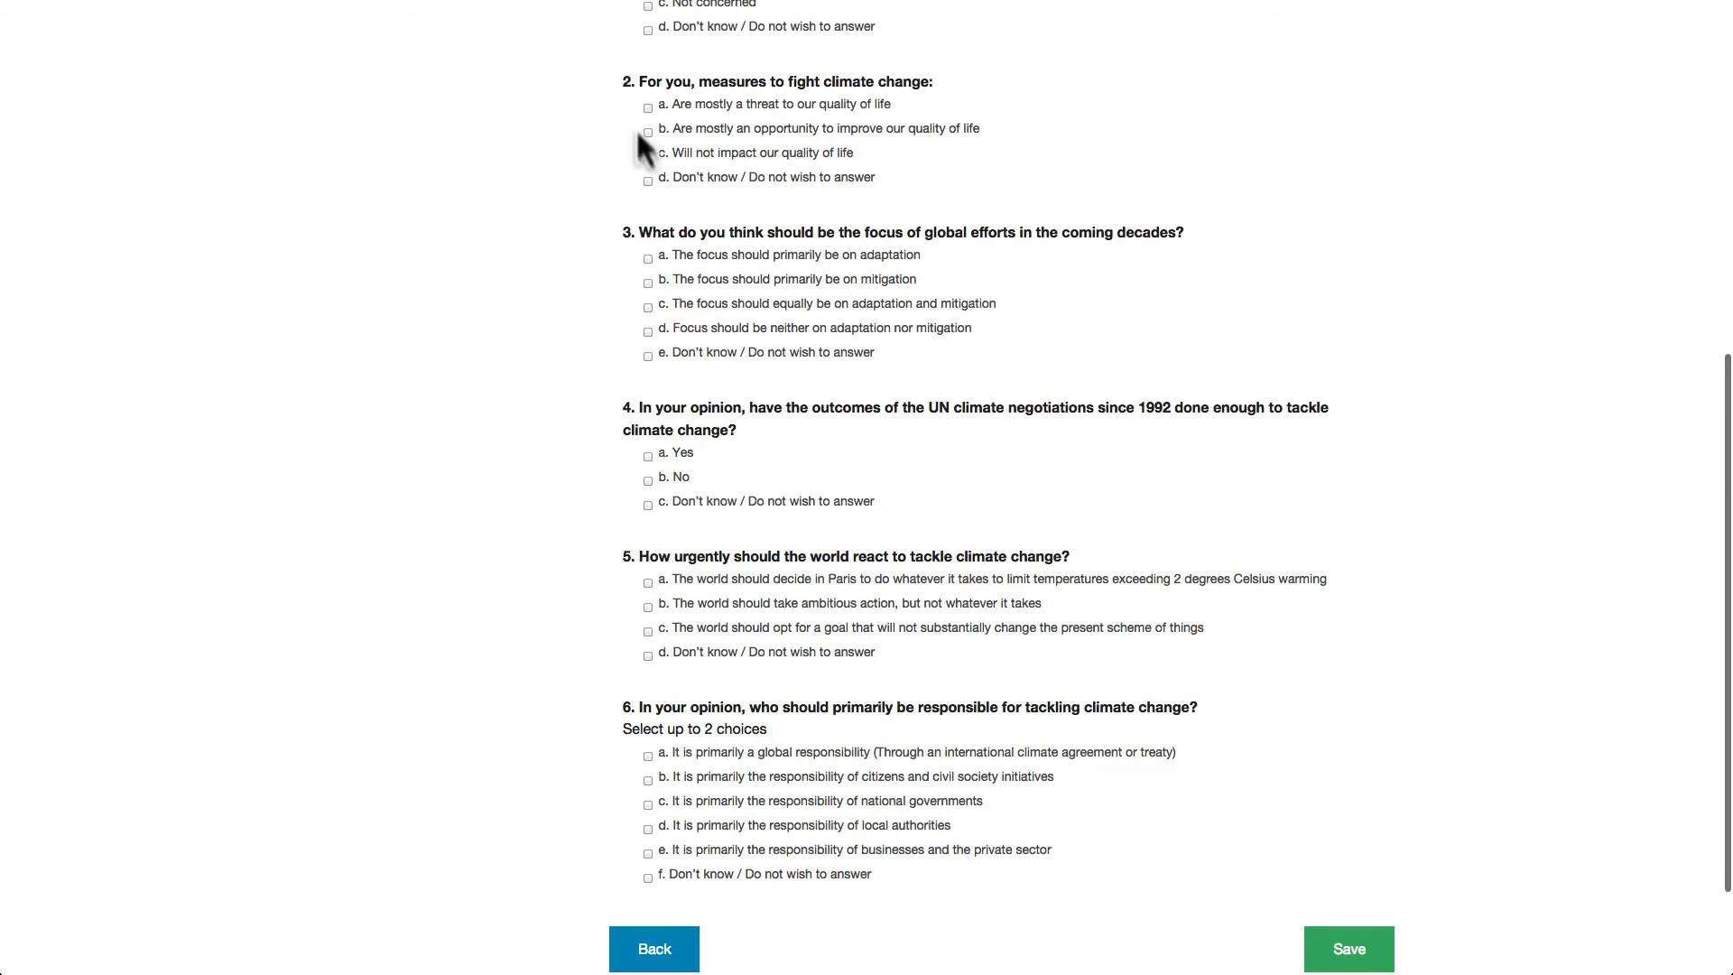
pyautogui.click(647, 107)
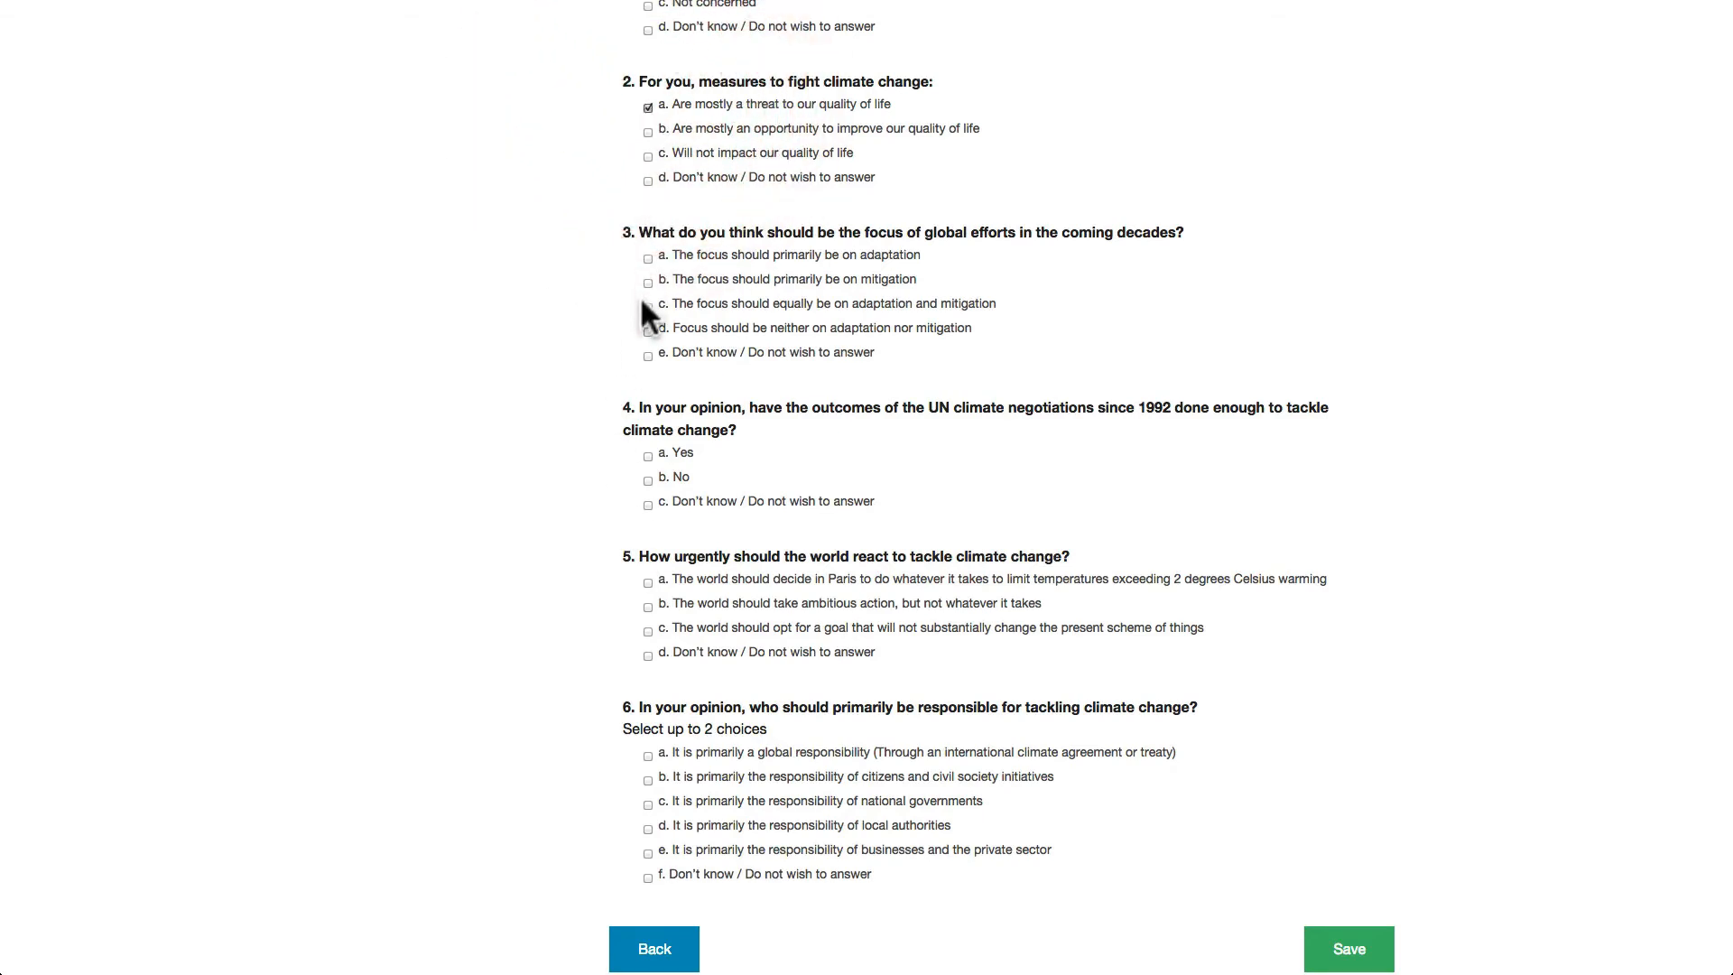
pyautogui.click(647, 258)
pyautogui.click(646, 804)
pyautogui.click(1349, 952)
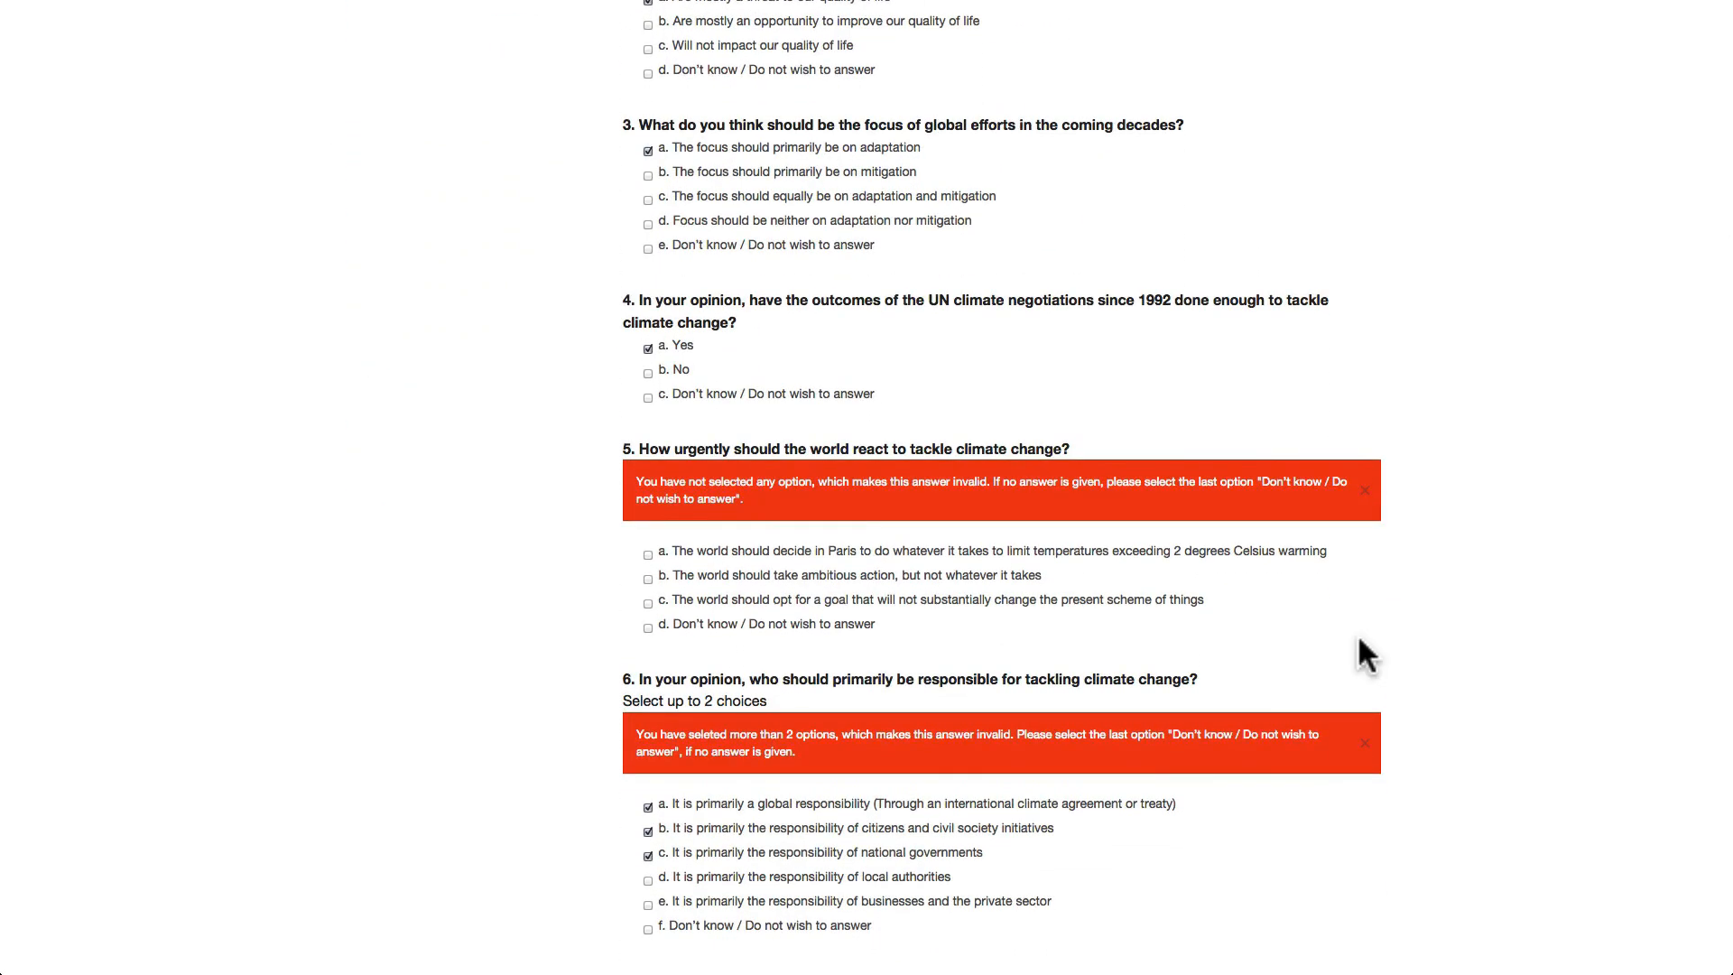
# Correct the flagged answers by choosing option a for question 5 and clearing option c of question 6, and save the response
pyautogui.scroll(3, 1362, 651)
pyautogui.scroll(3, 1363, 657)
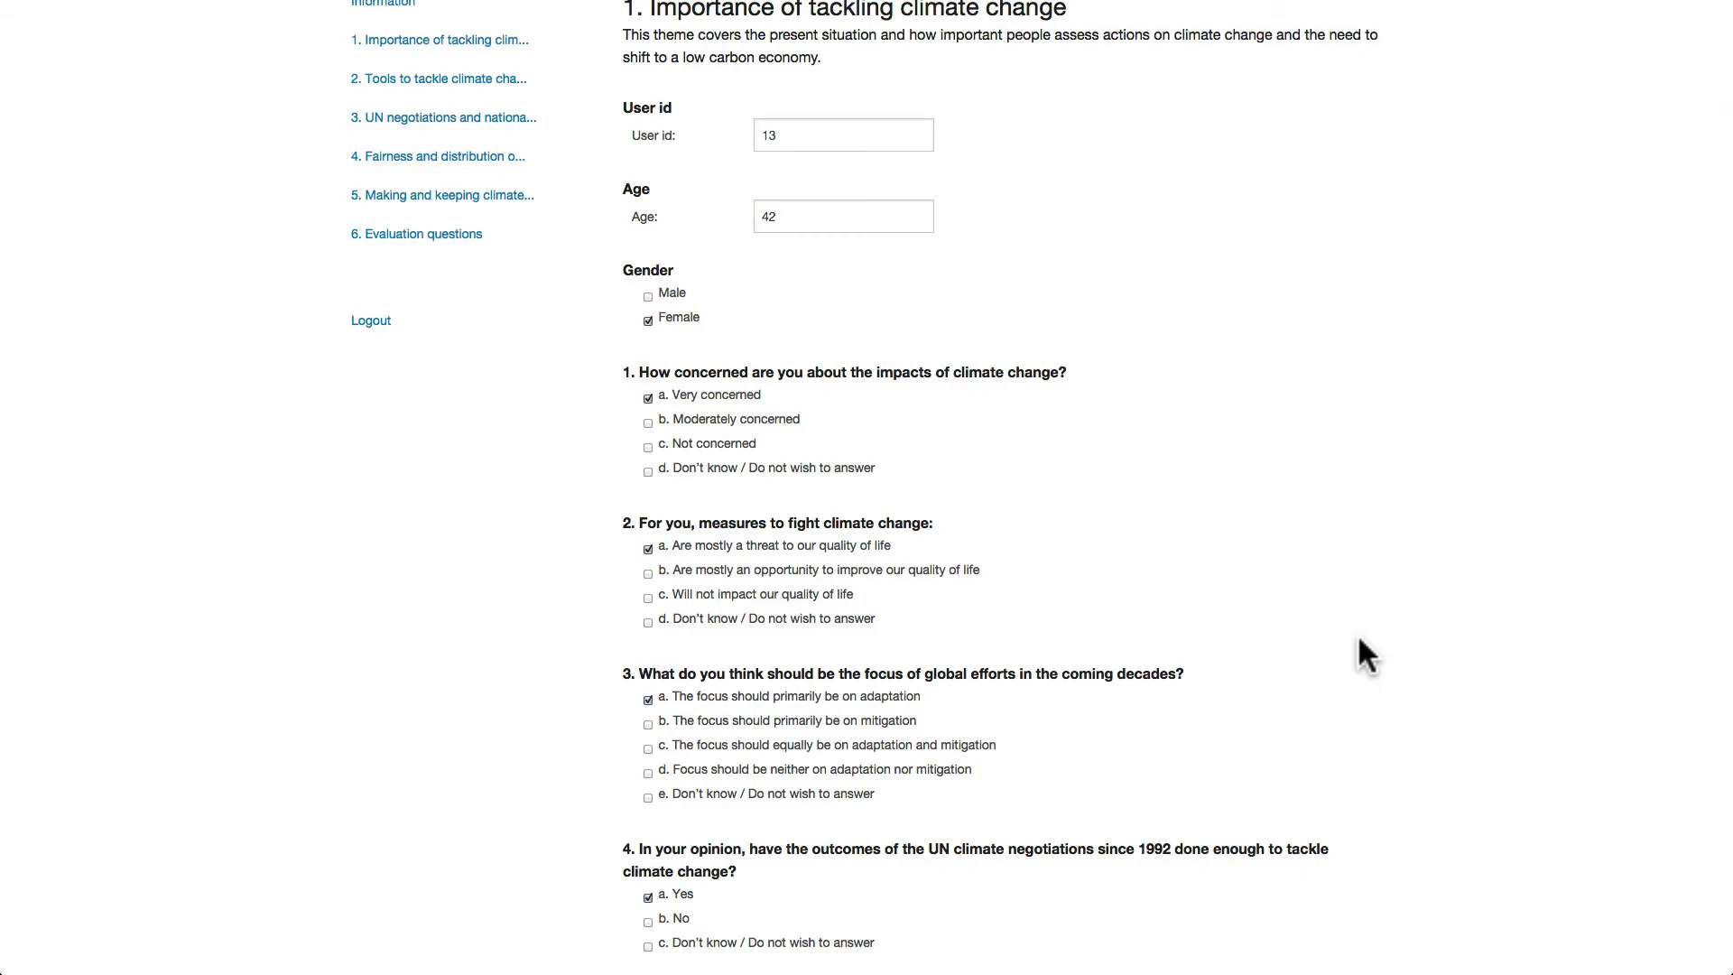
pyautogui.scroll(-6, 1363, 654)
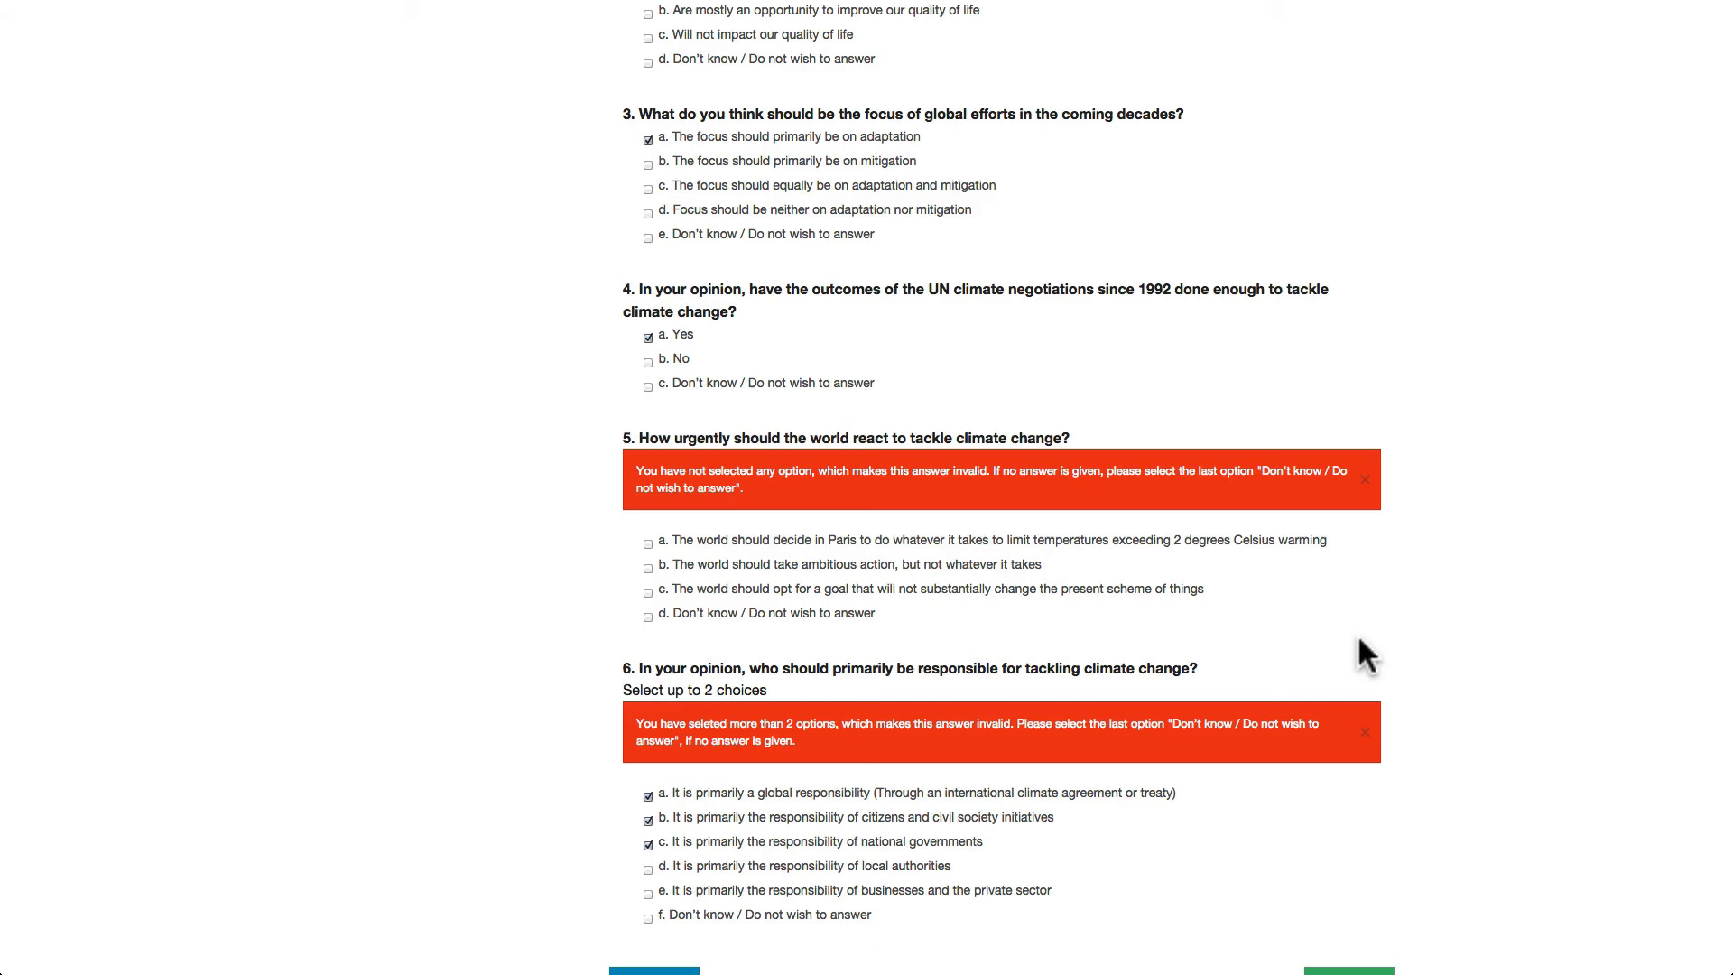
pyautogui.scroll(-3, 1357, 633)
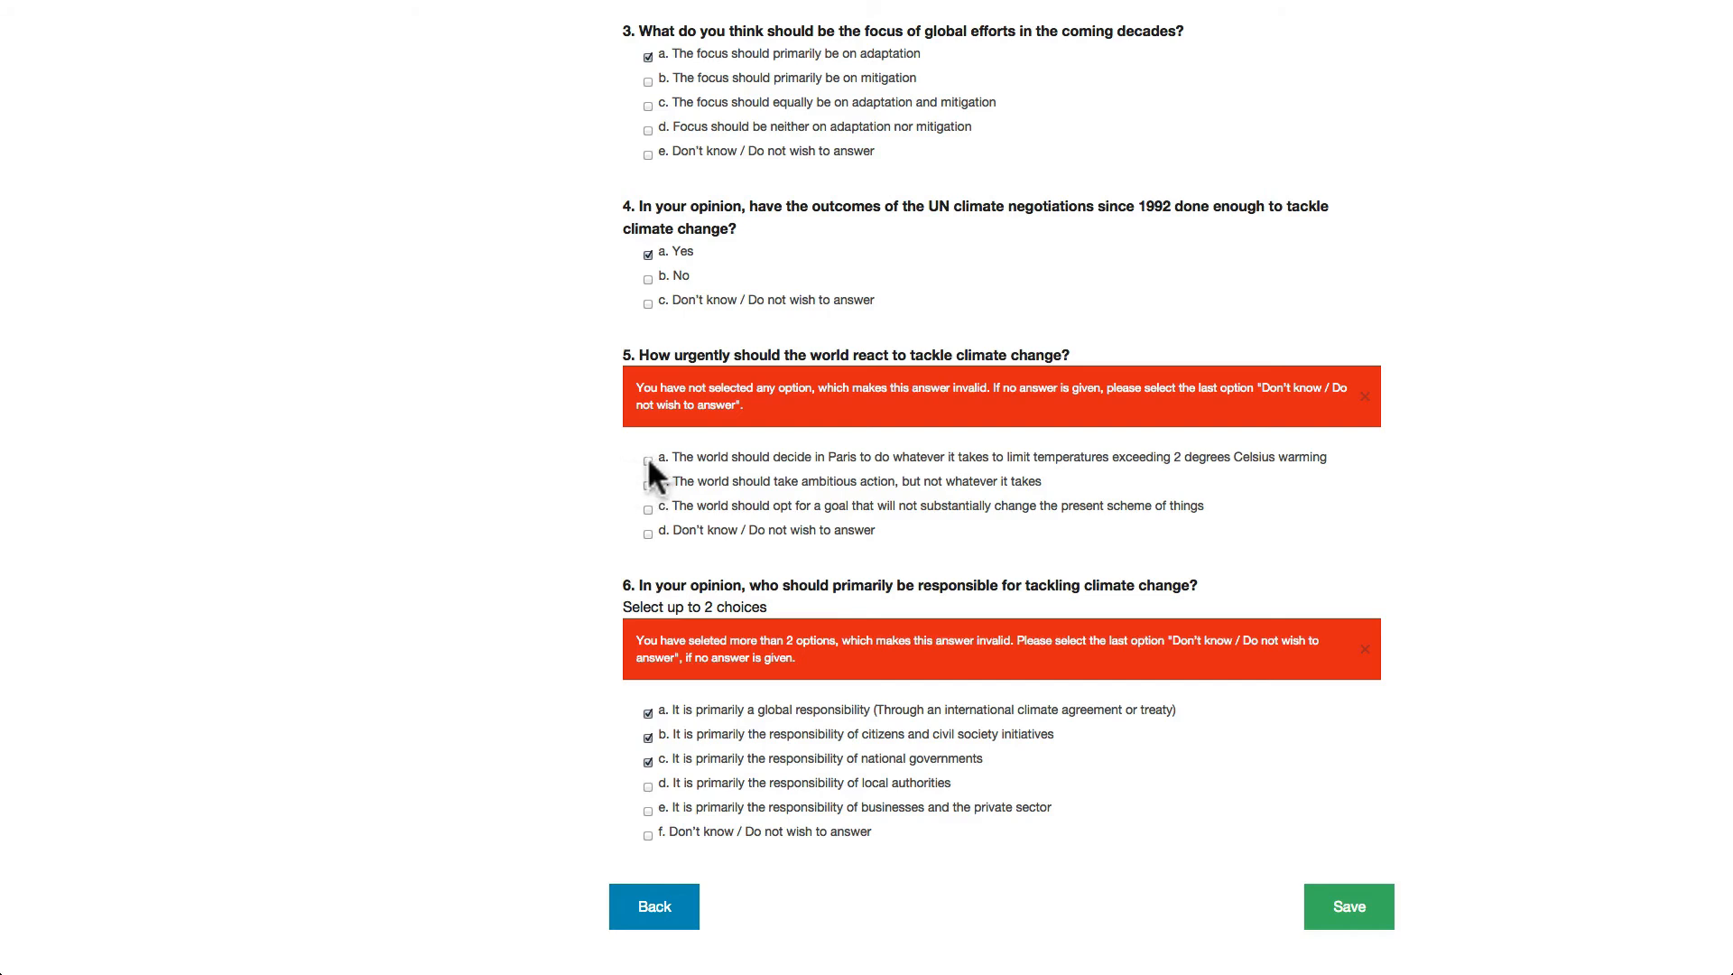
pyautogui.click(647, 759)
pyautogui.click(1345, 910)
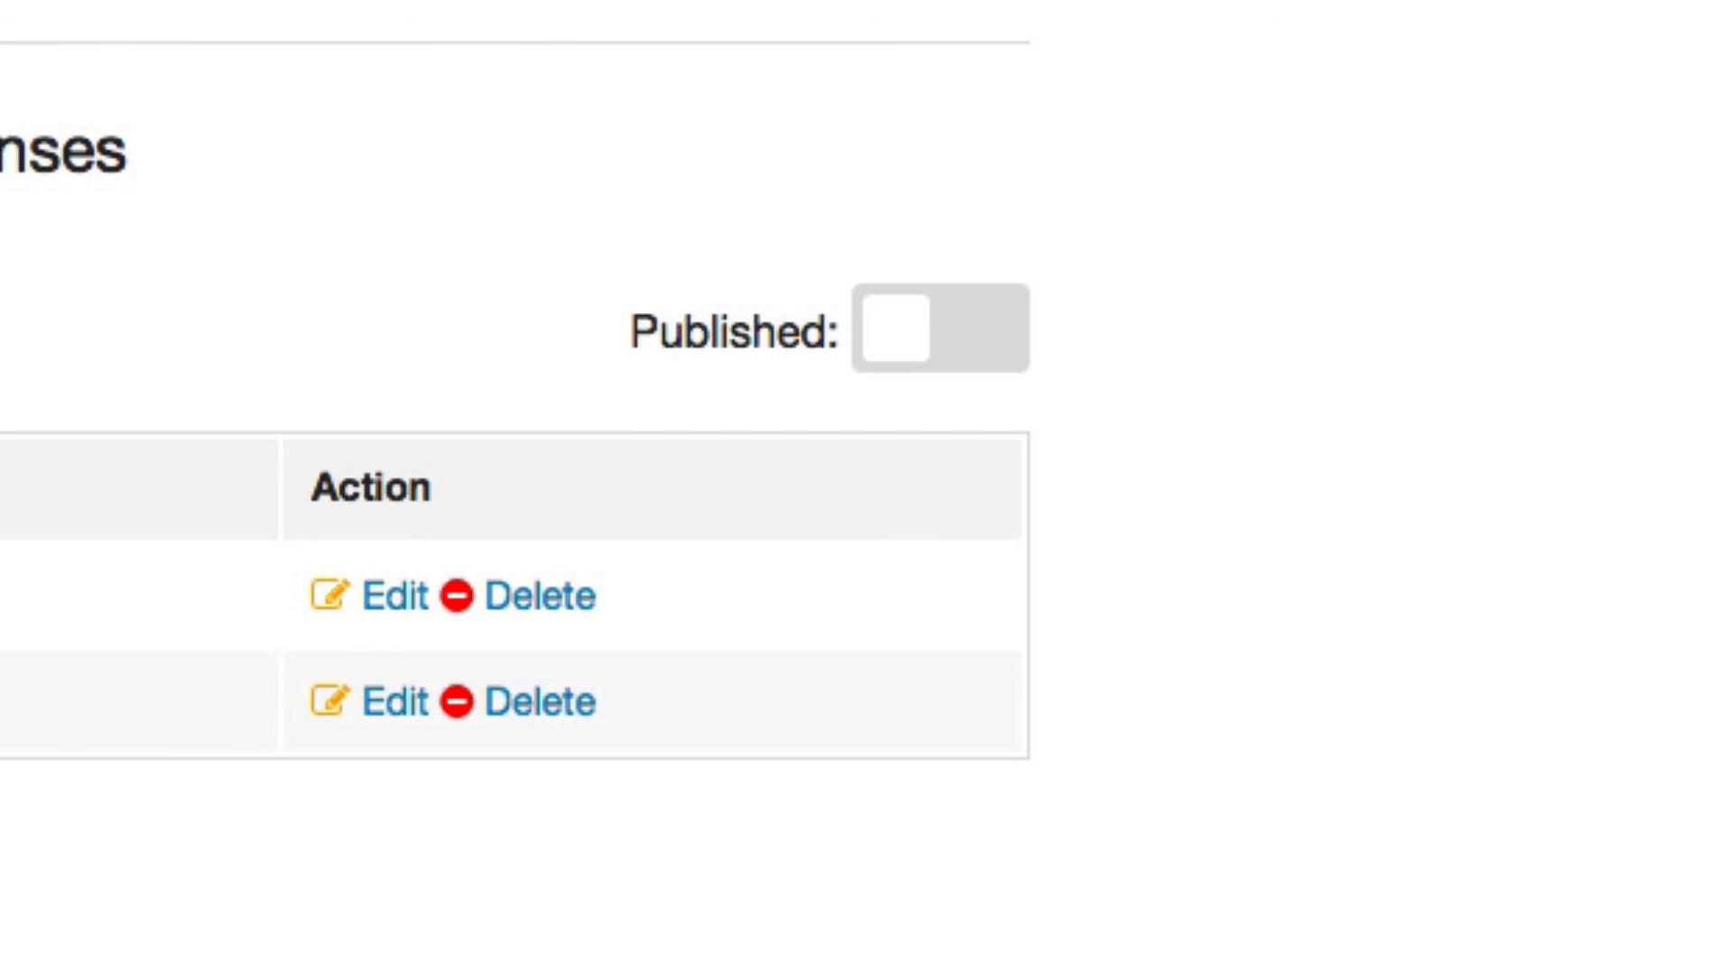
# Switch the Published setting of the theme 1 responses on and off again twice
pyautogui.click(902, 348)
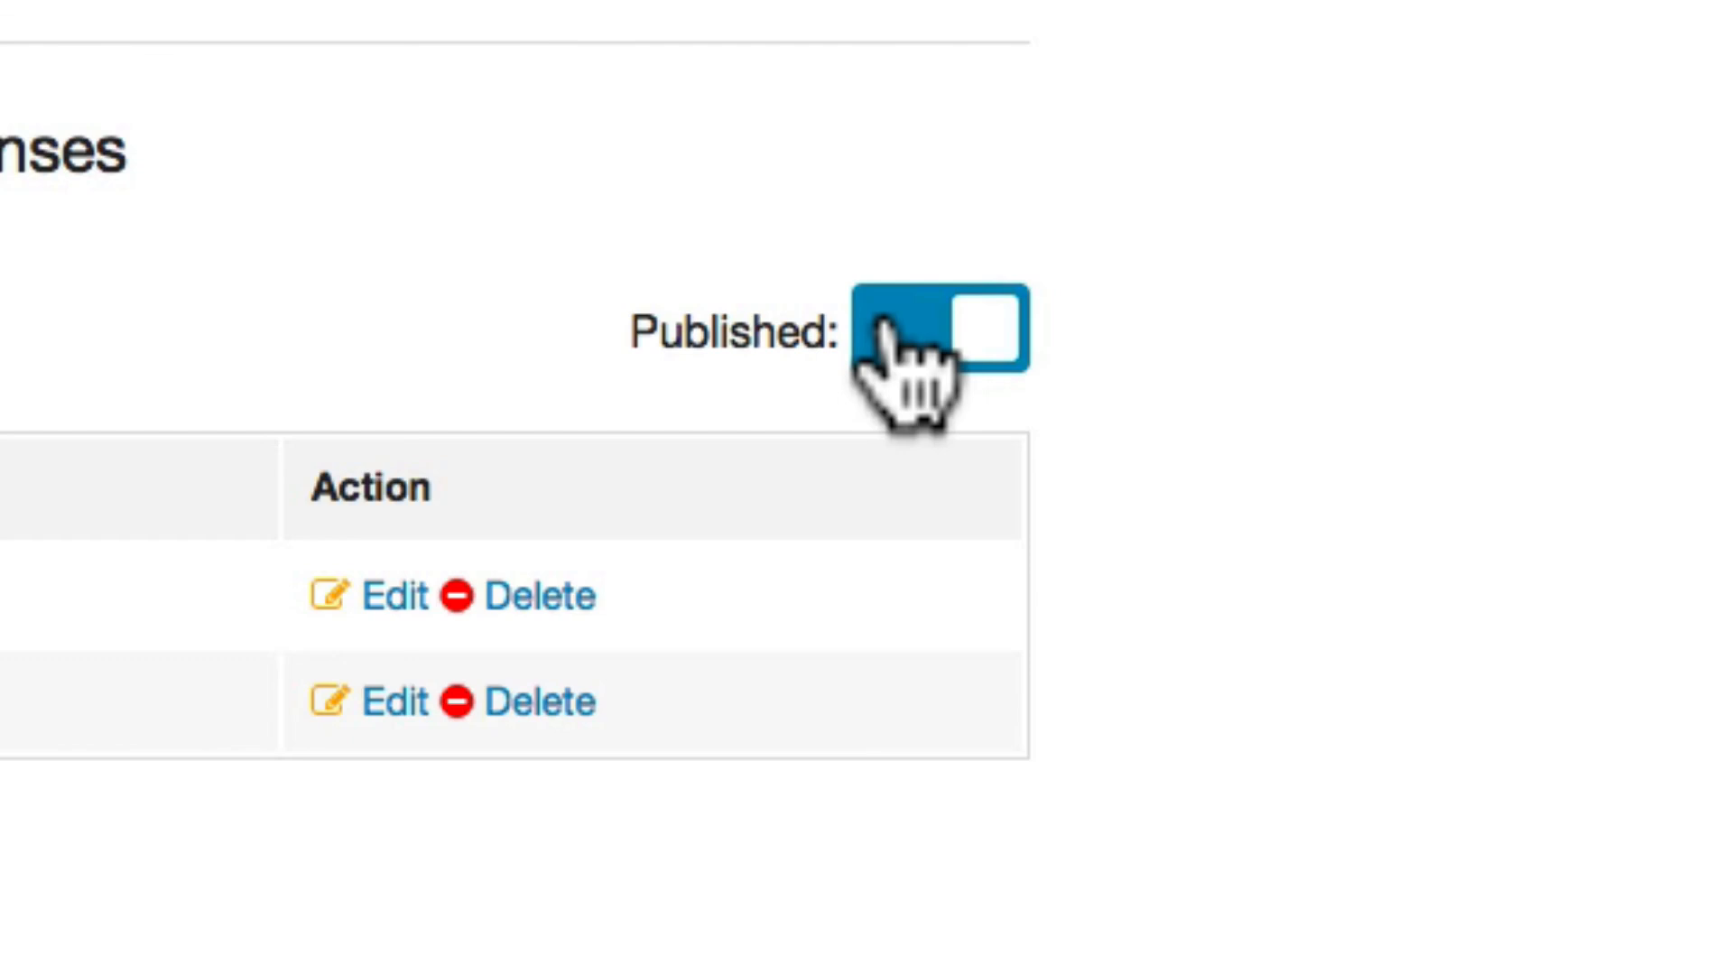
pyautogui.click(885, 323)
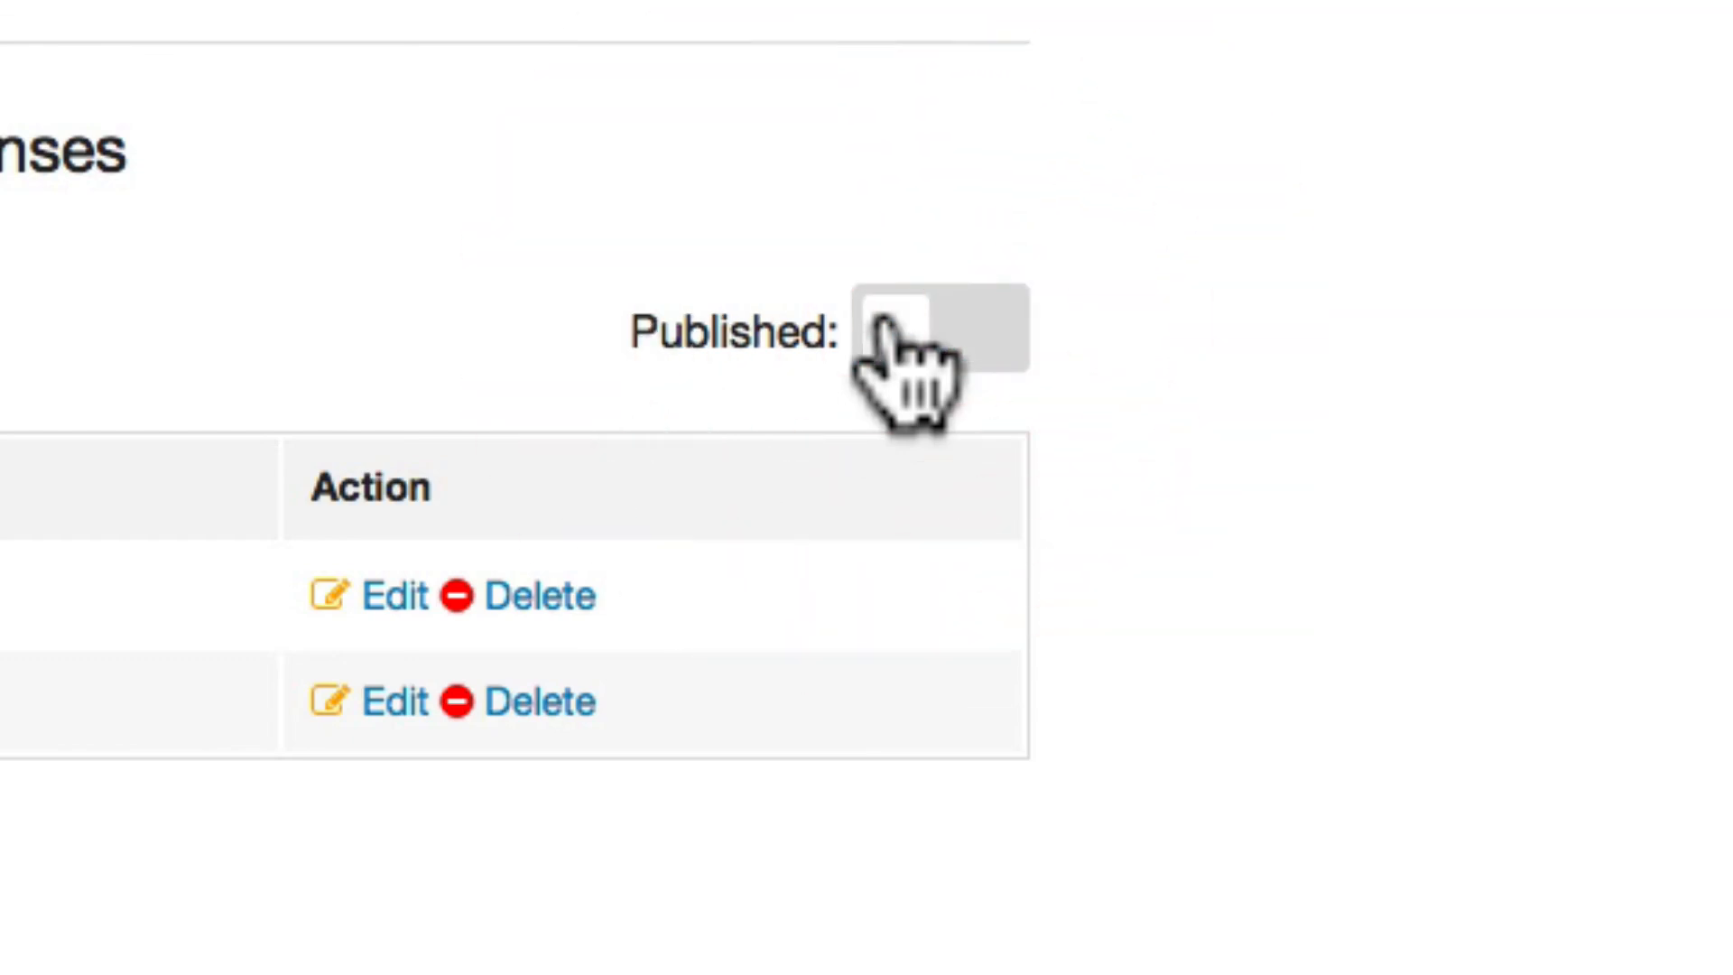
pyautogui.click(885, 323)
pyautogui.click(884, 323)
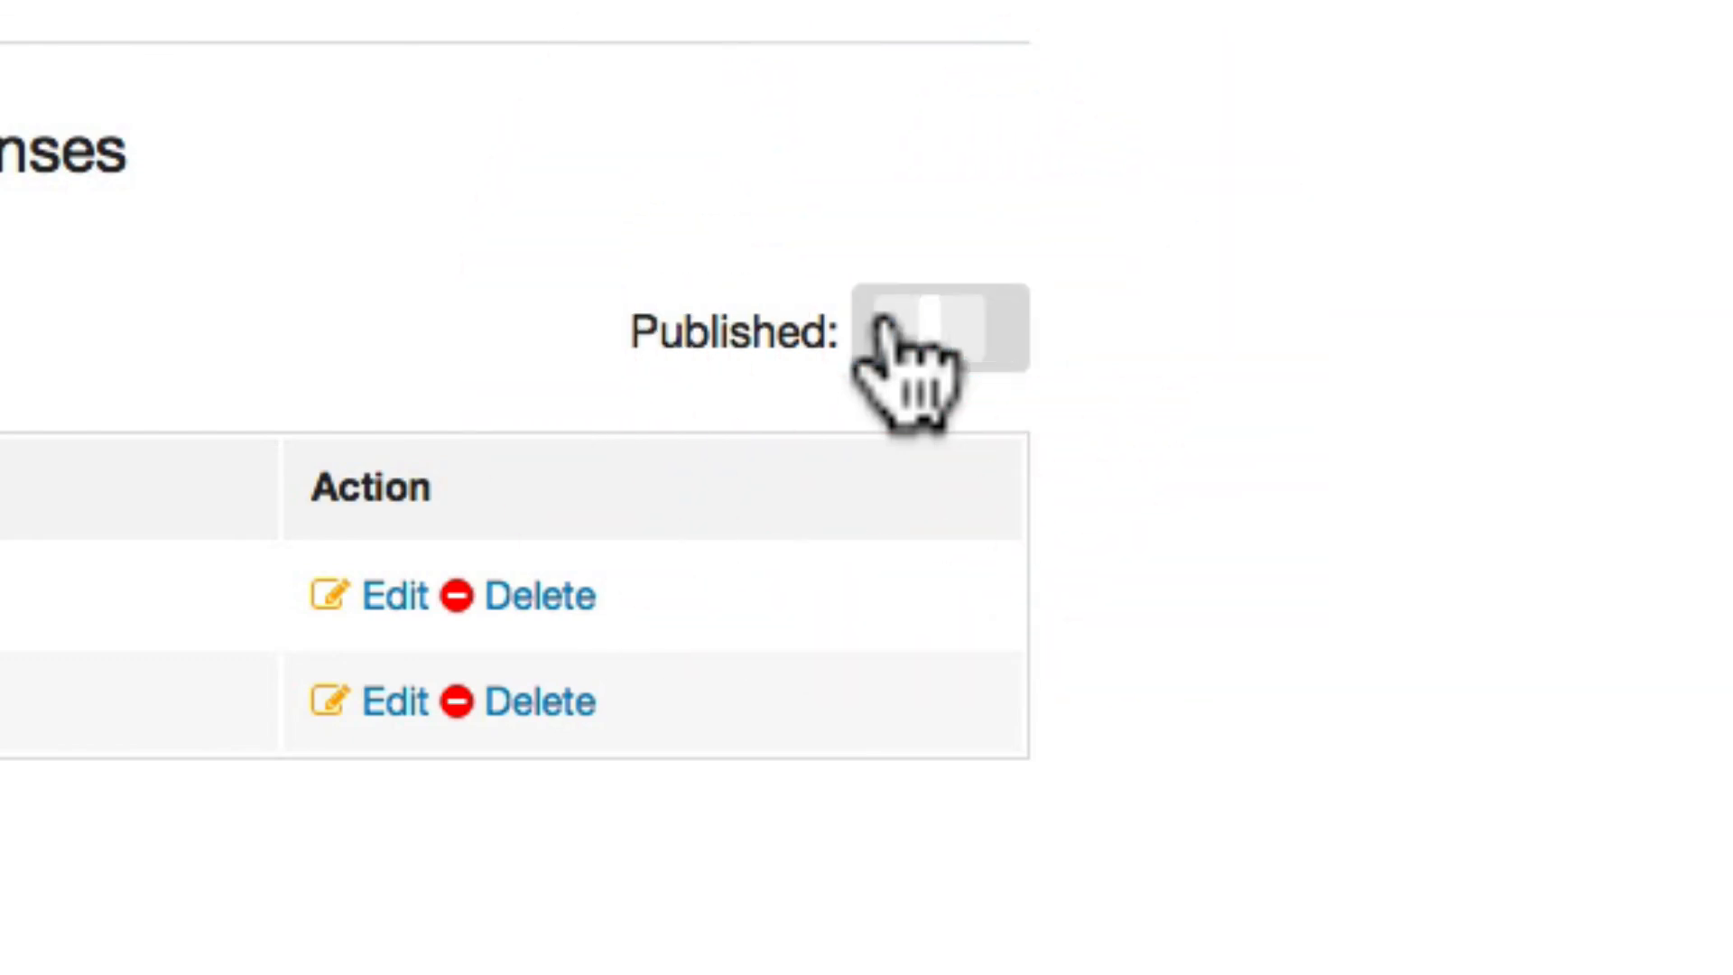